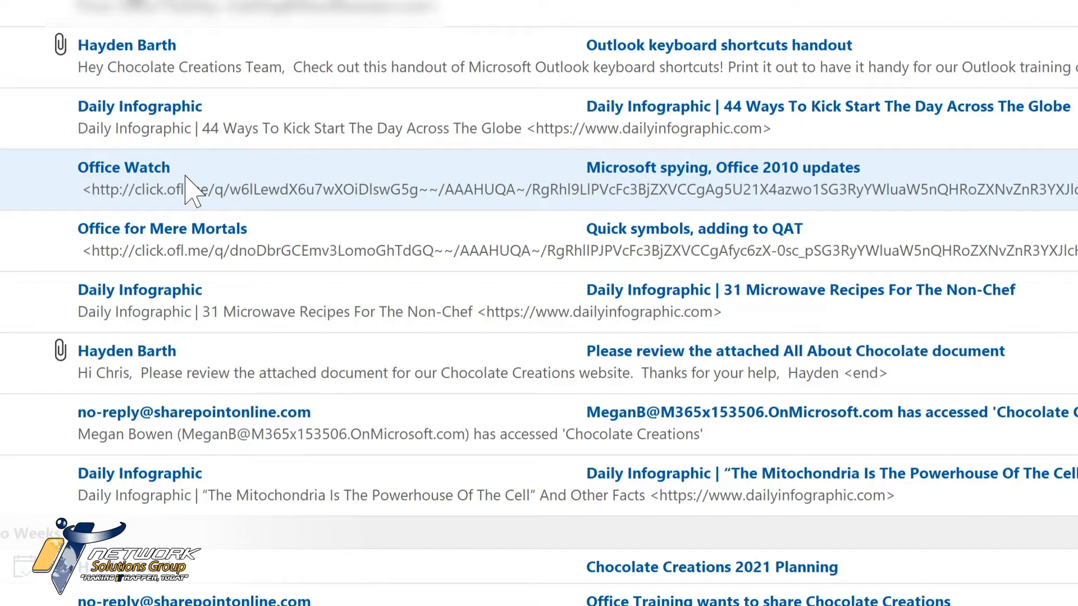
Step: Start a new rule from the Microsoft spying, Office 2010 updates message that applies to email from Office Watch
right_click(194, 175)
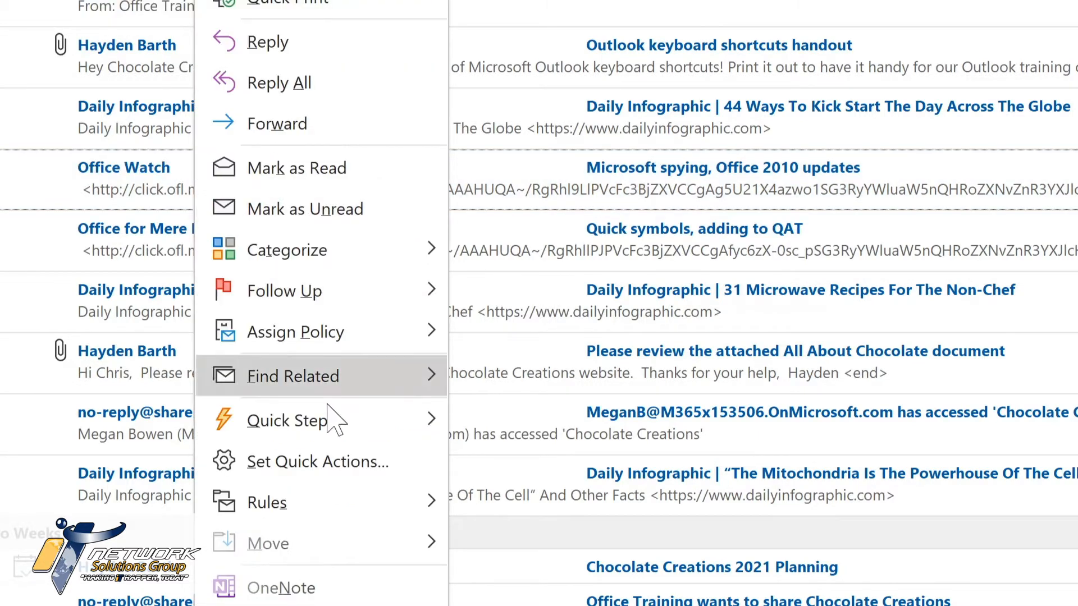
mouse_move(332, 495)
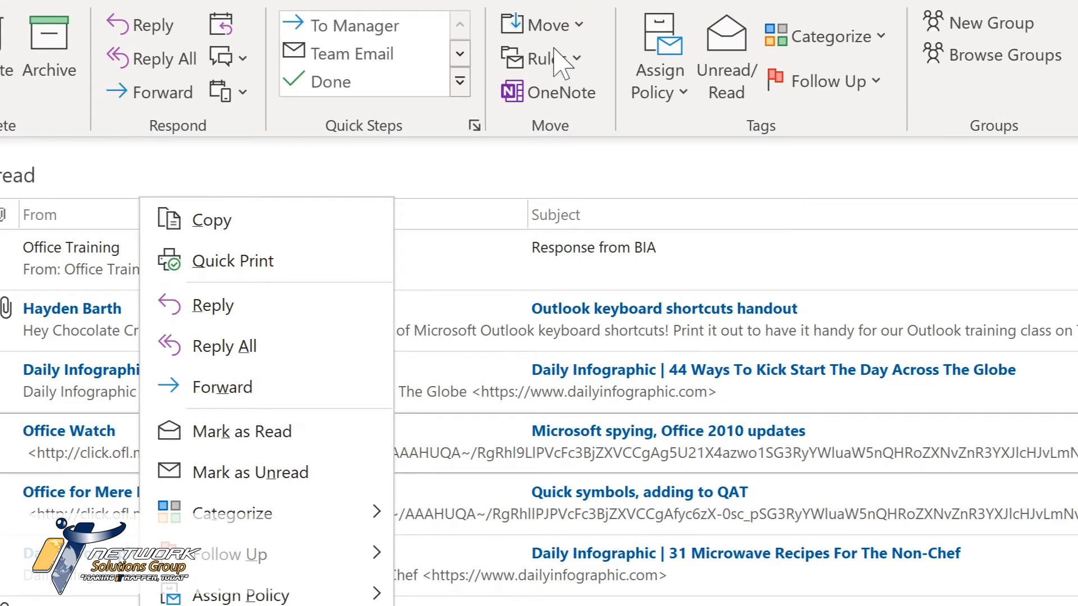
click(572, 62)
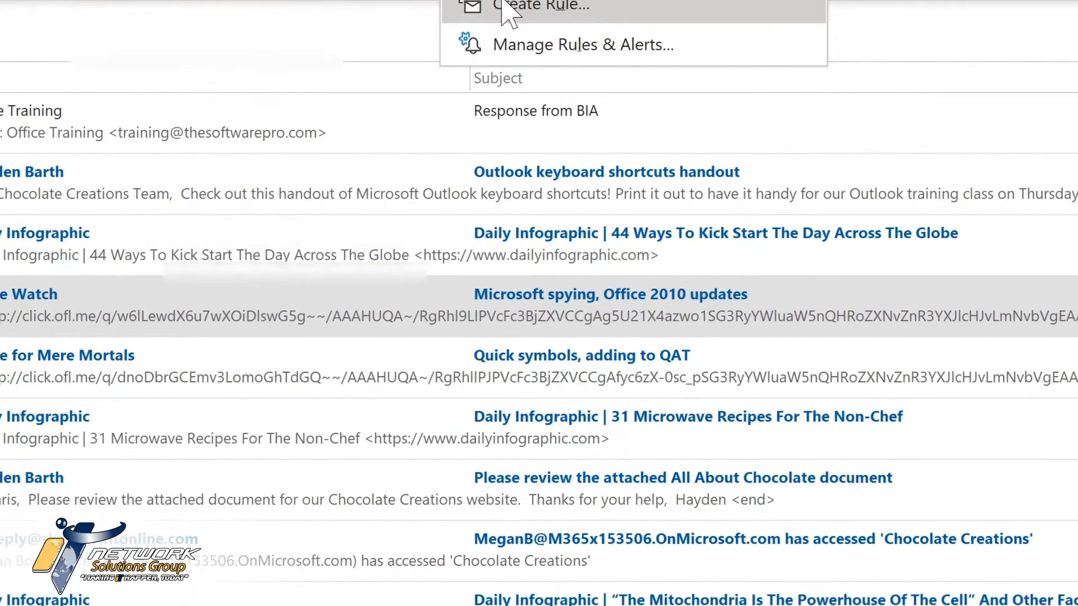
click(564, 139)
click(267, 184)
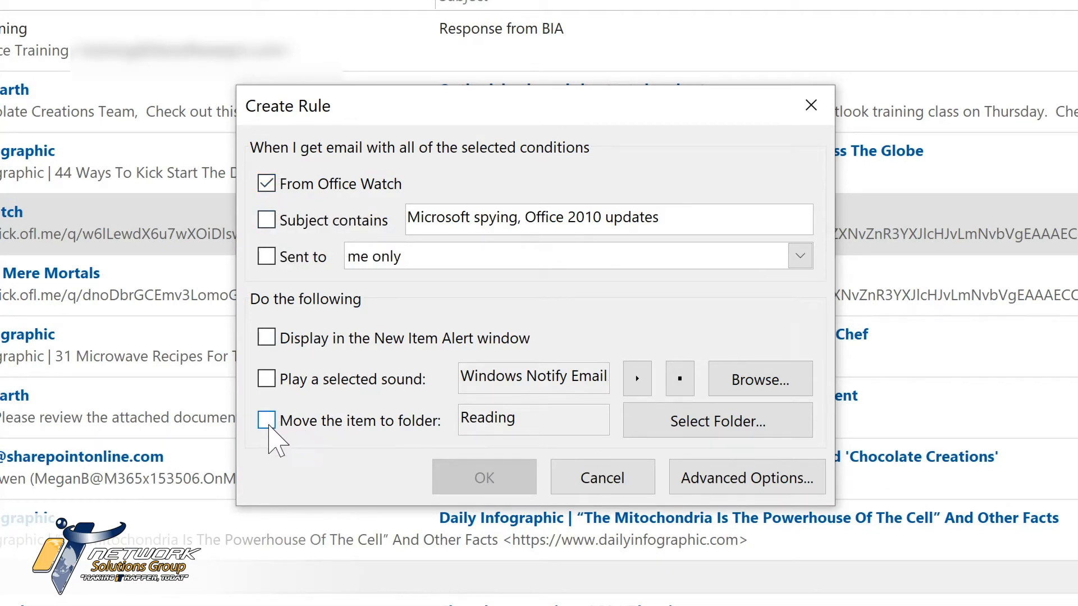
Step: Set the rule to move matching items to the Tech Newsletters folder
click(267, 421)
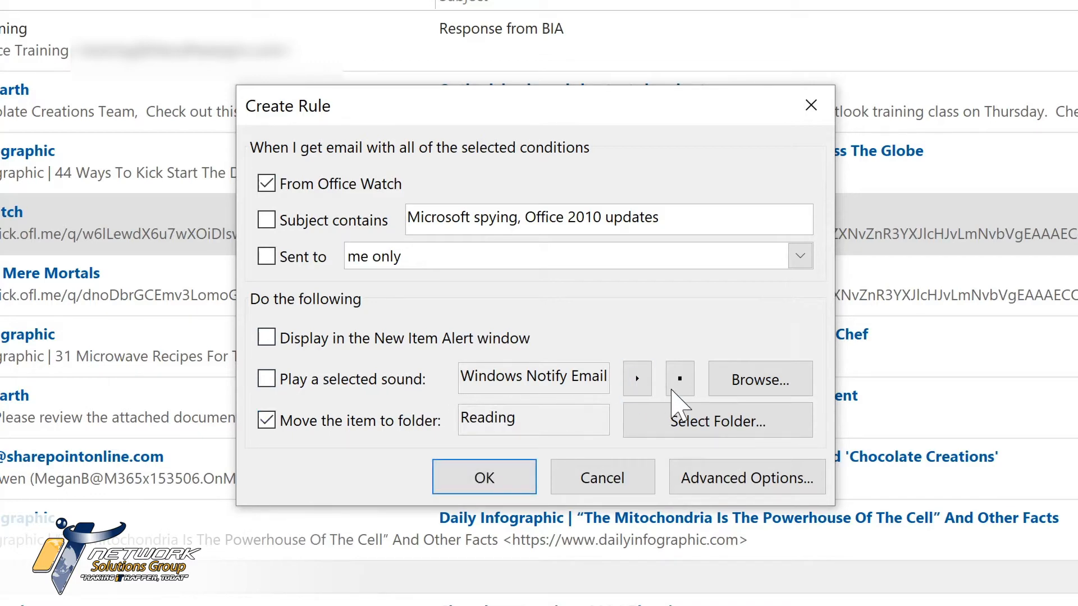
click(691, 418)
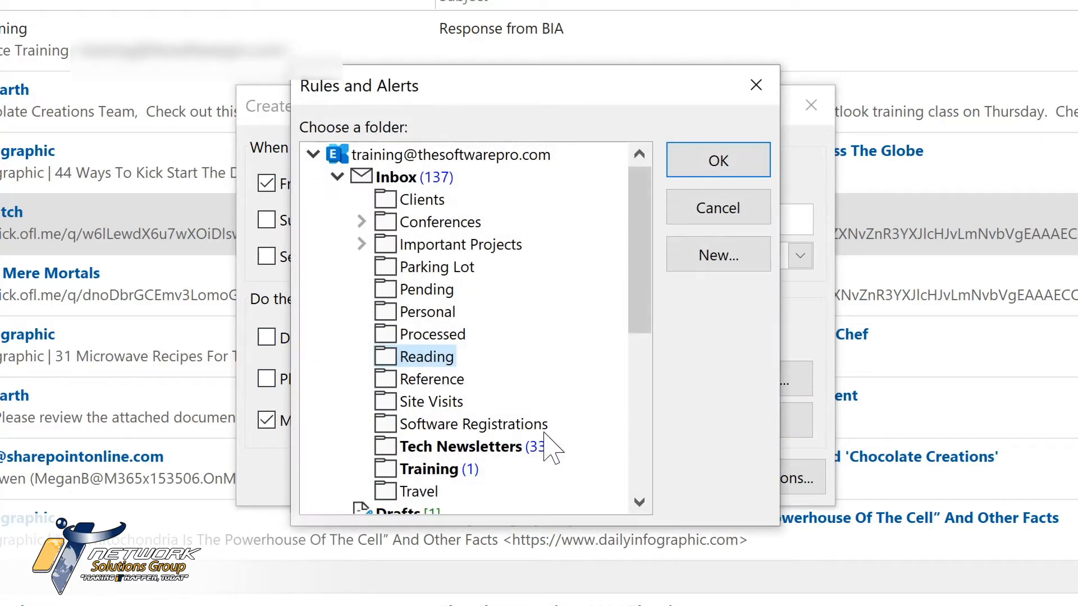
click(432, 446)
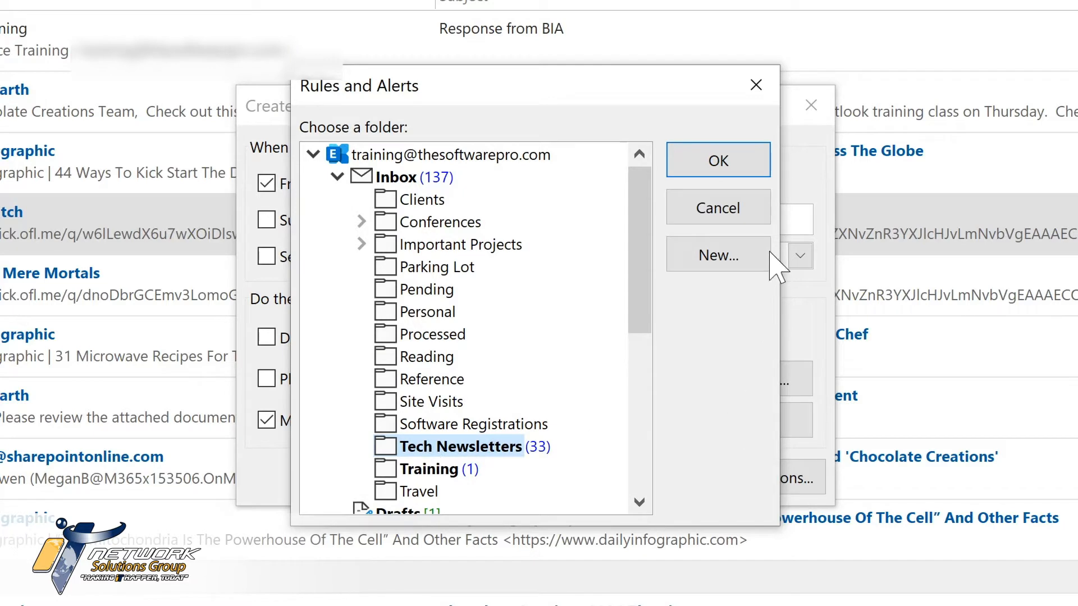
click(724, 163)
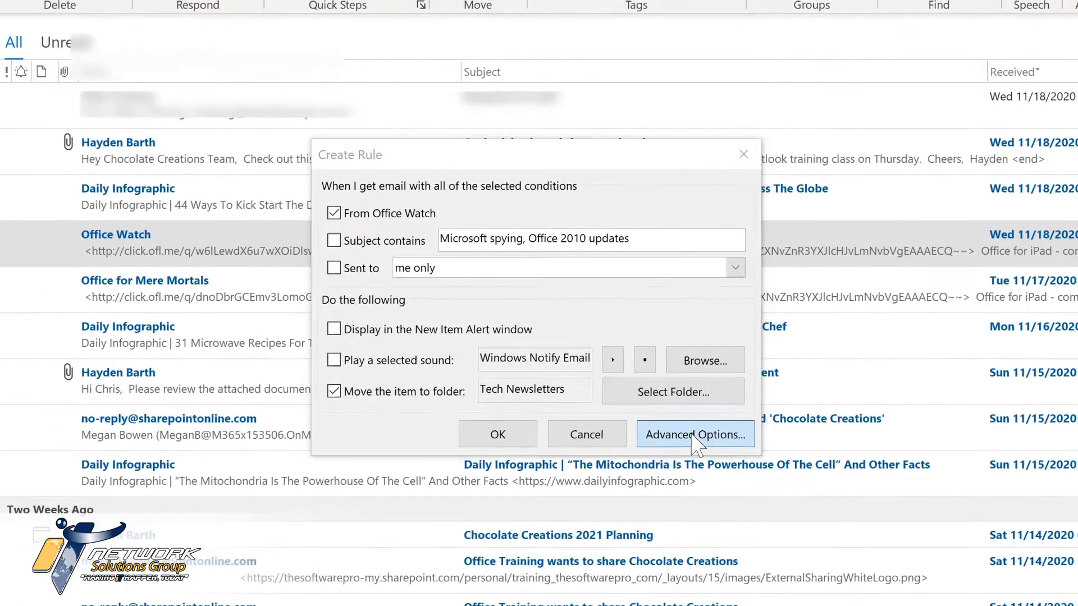
Step: Go through the rule's advanced options without adding any, set it to run on messages already in the Inbox, and finish the rule
click(752, 479)
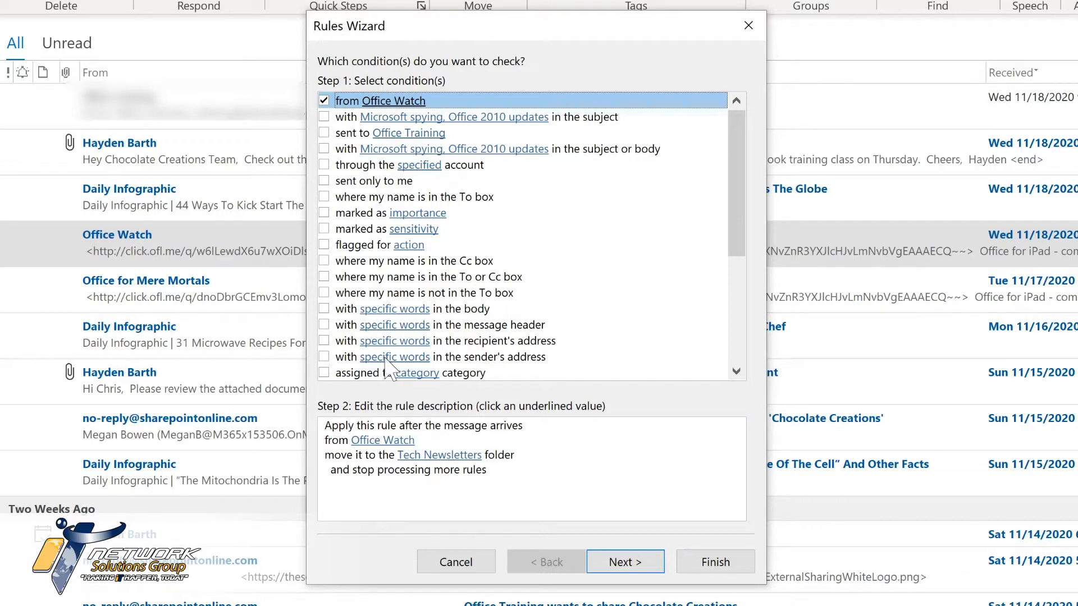
click(624, 562)
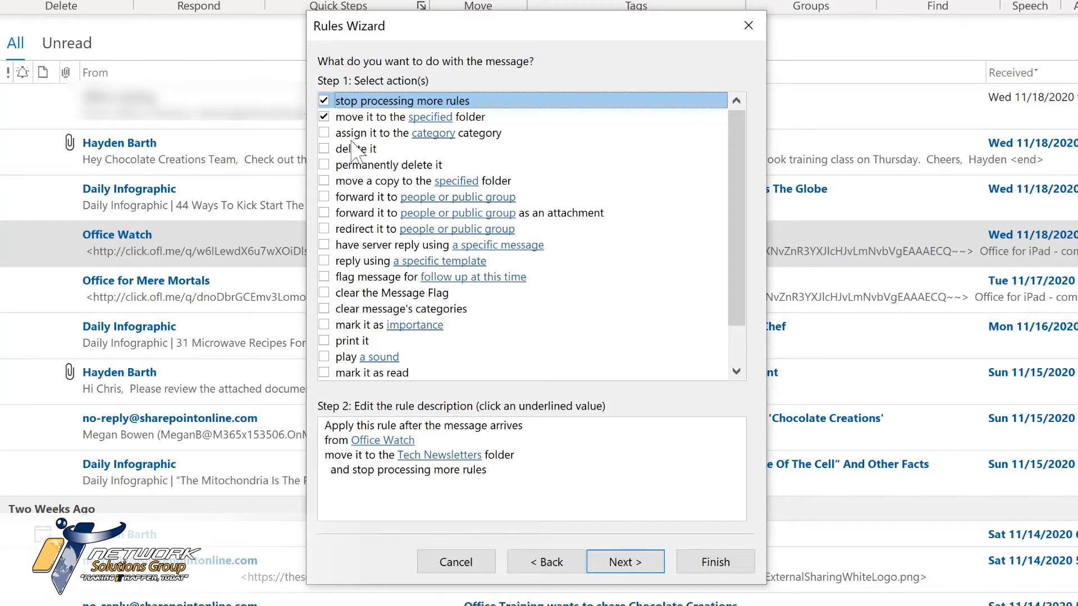
click(622, 568)
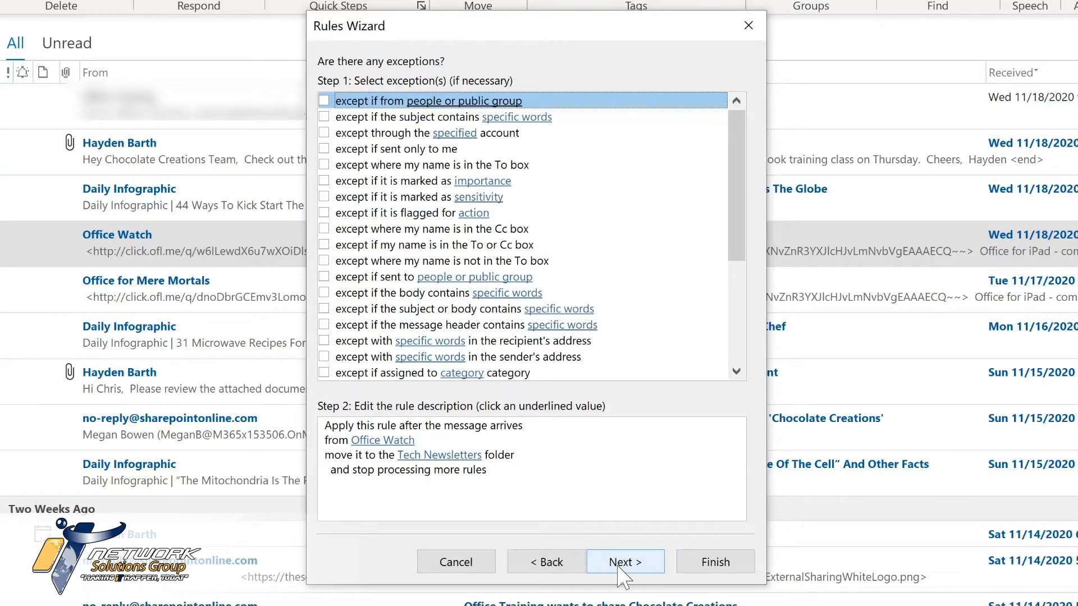
click(623, 568)
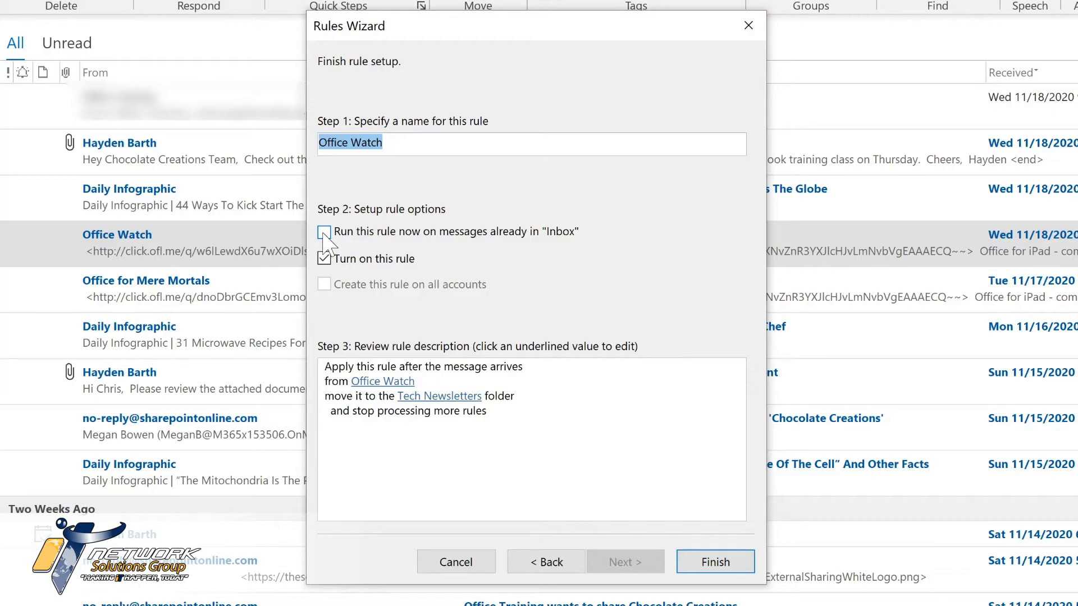
click(324, 233)
click(705, 565)
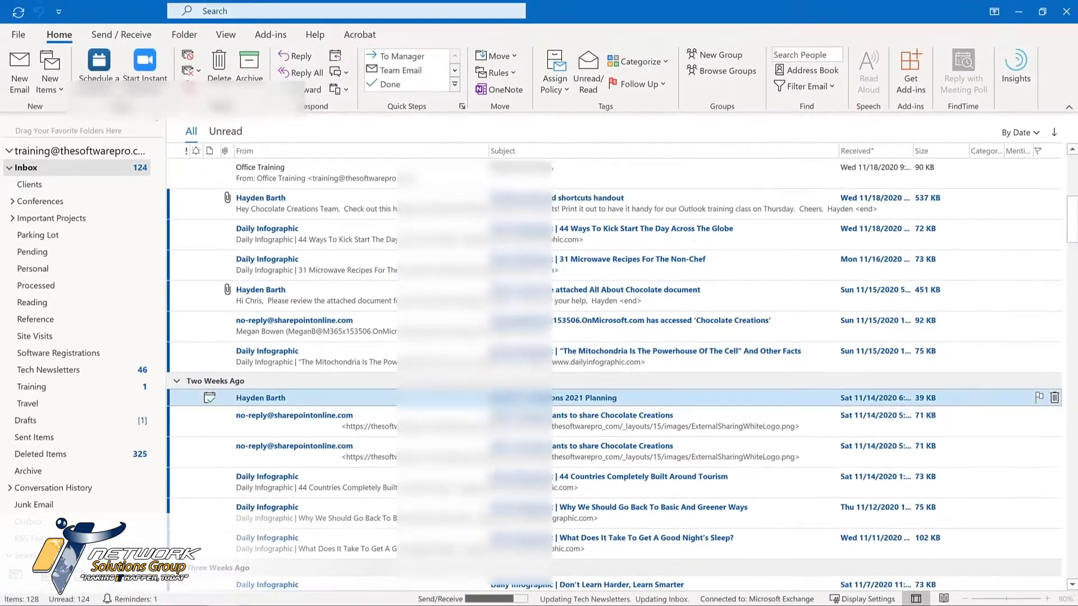
Step: Check the messages in the Tech Newsletters folder and open the rules and alerts manager
click(79, 371)
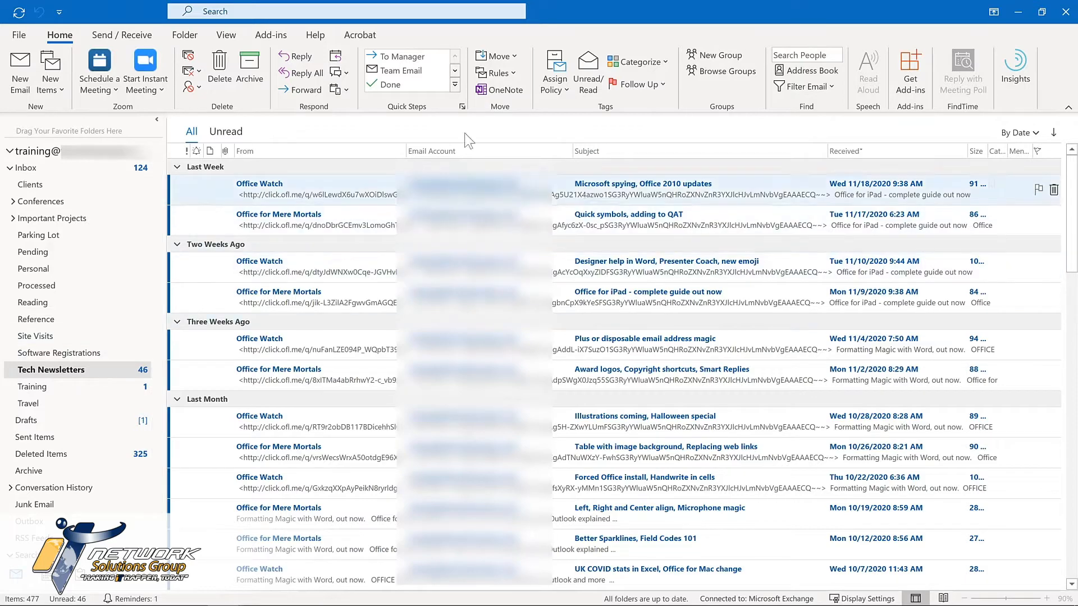
click(508, 75)
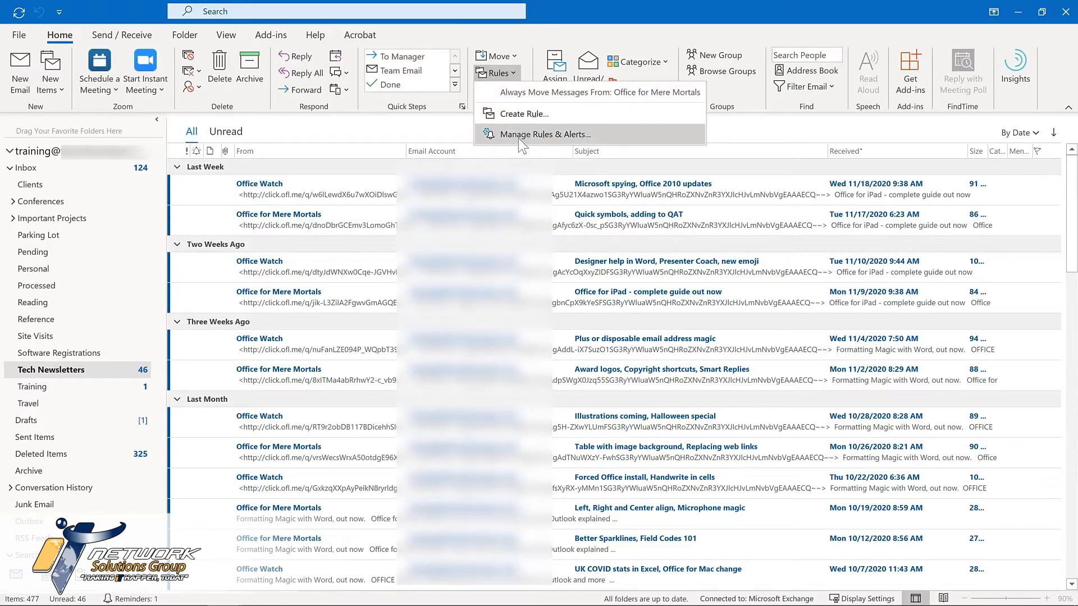
click(516, 133)
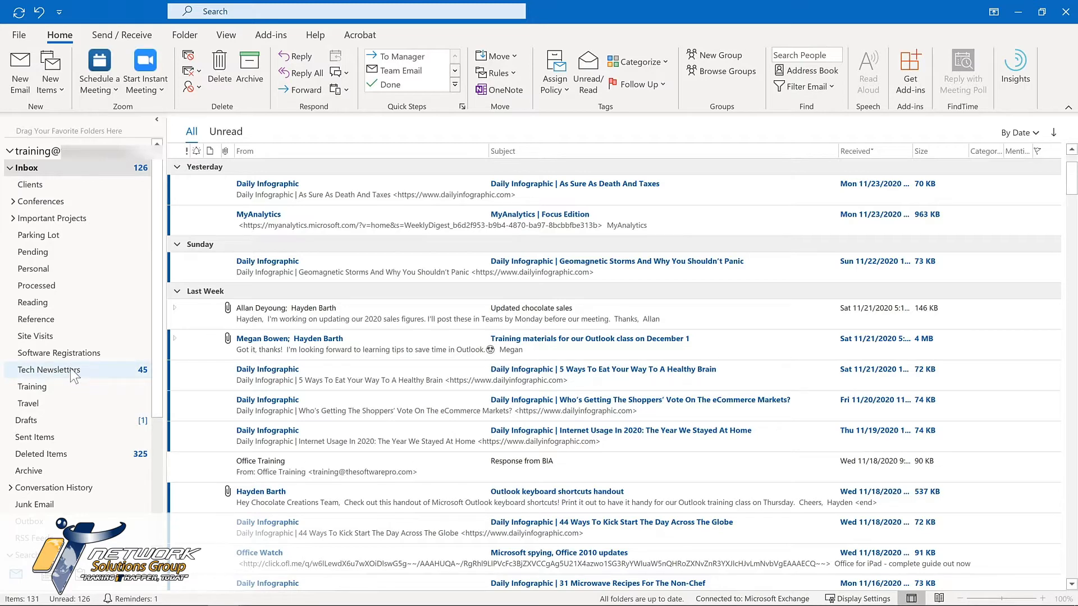
Step: Add the Tech Newsletters and Training folders to Favorites
drag(71, 368, 76, 133)
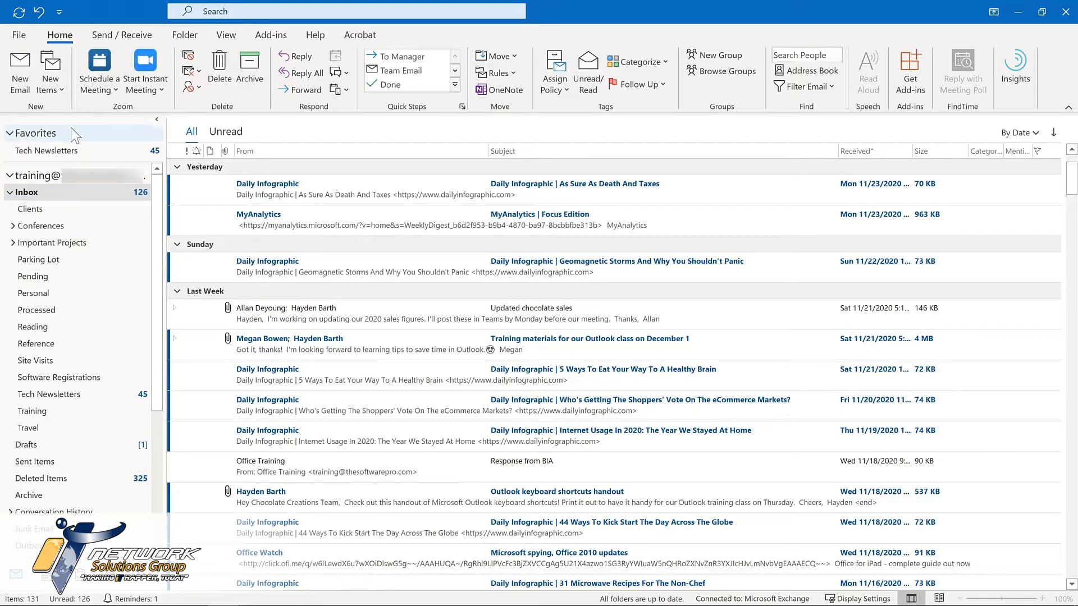
right_click(54, 411)
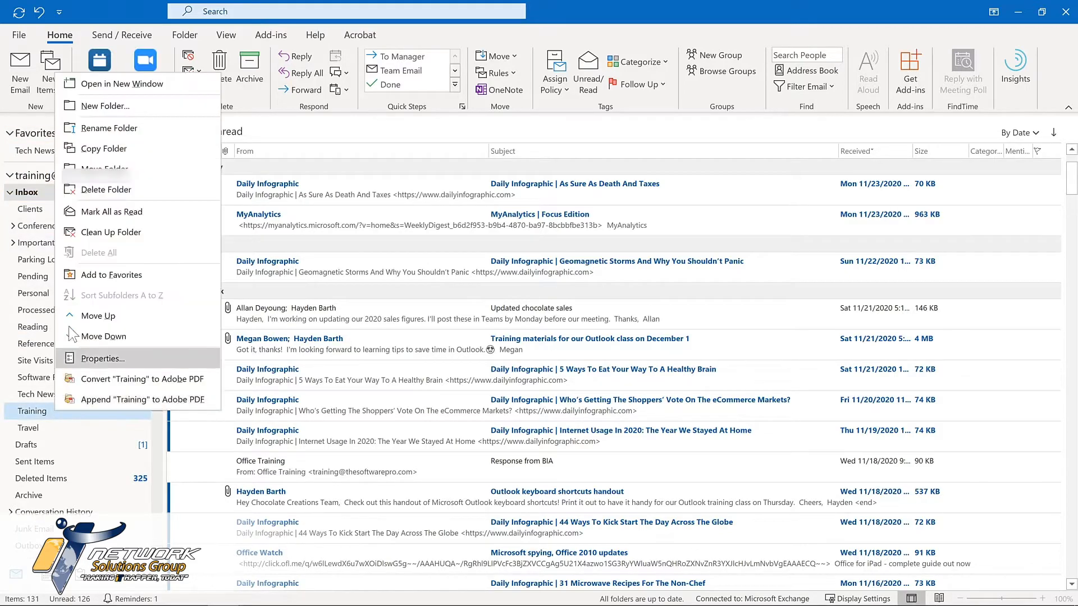
click(97, 274)
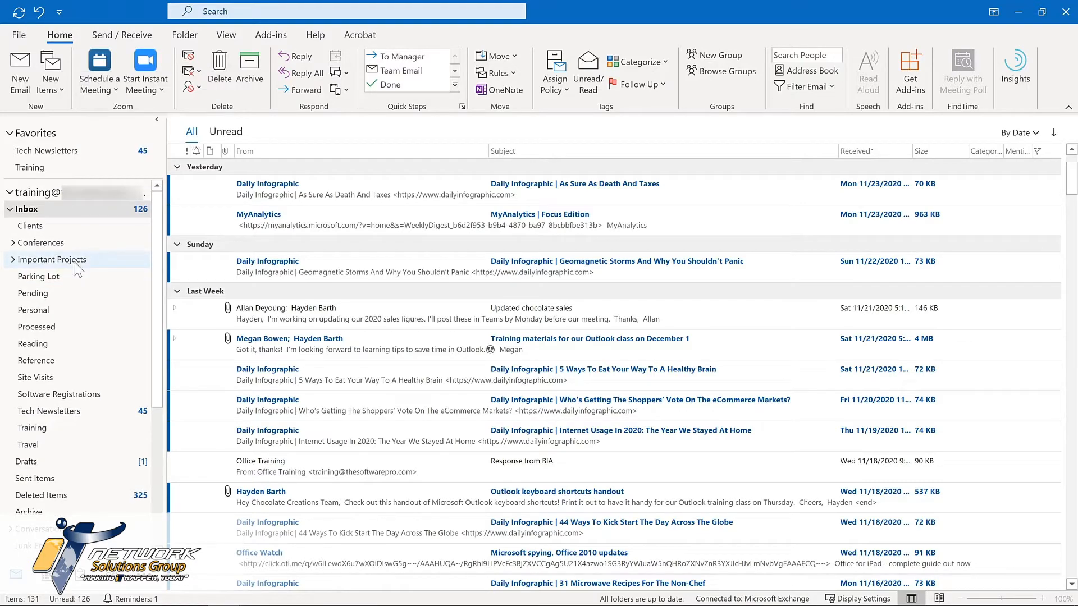
Step: Add the Important Projects folder to Favorites
click(80, 261)
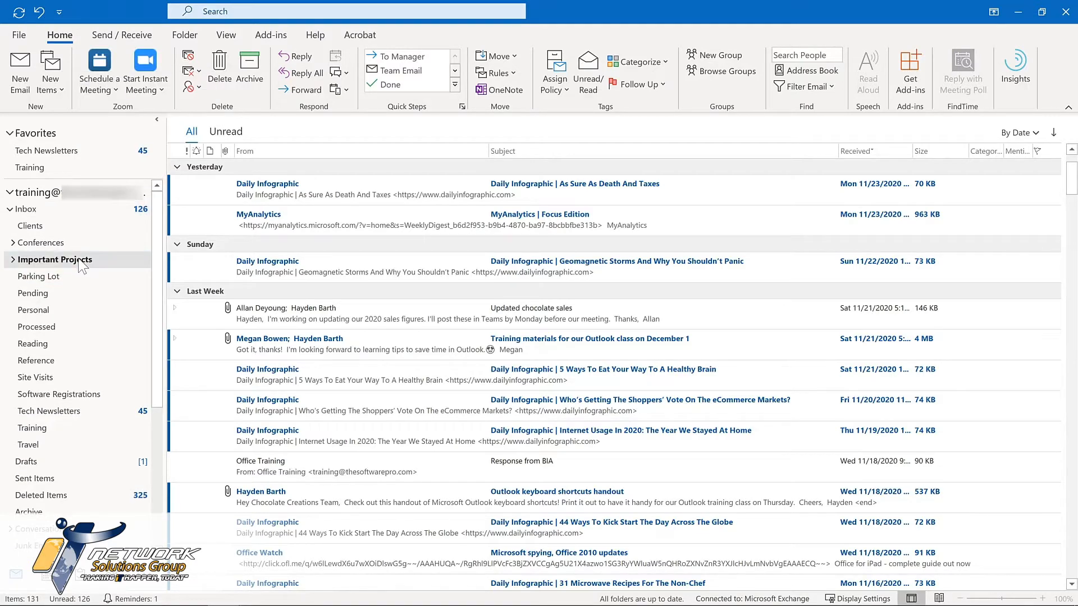
click(185, 35)
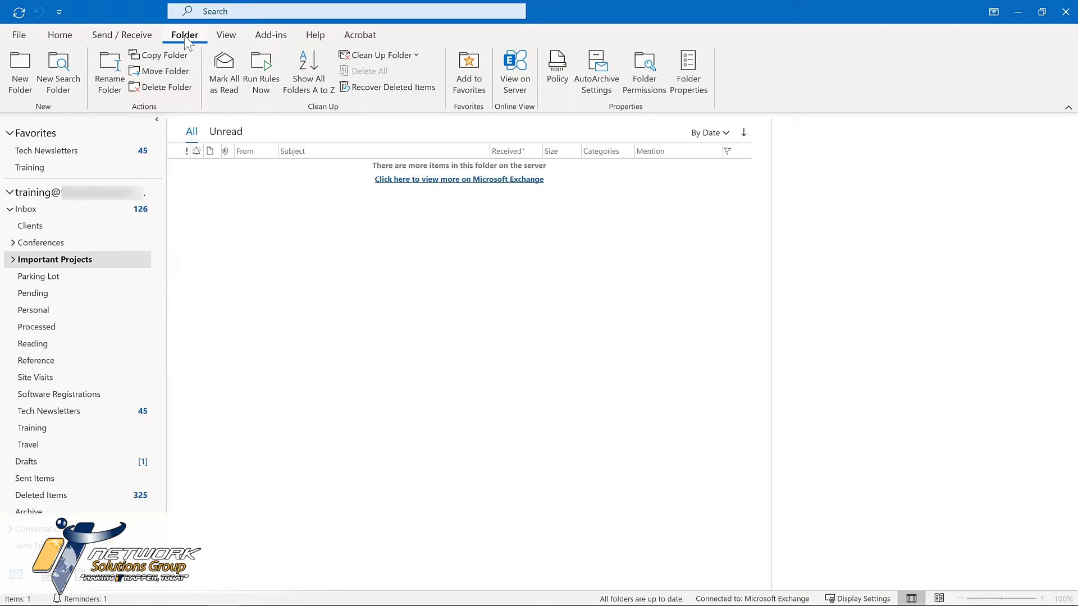
click(459, 76)
Step: Move Tech Newsletters to the end of Favorites and remove Important Projects from Favorites
click(45, 152)
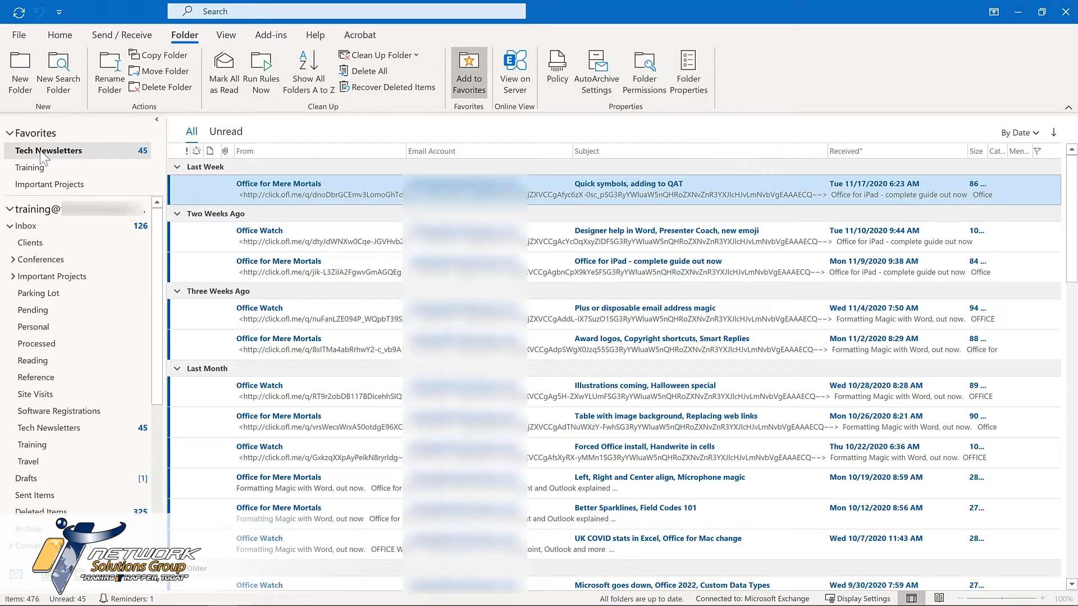
drag(41, 158, 45, 191)
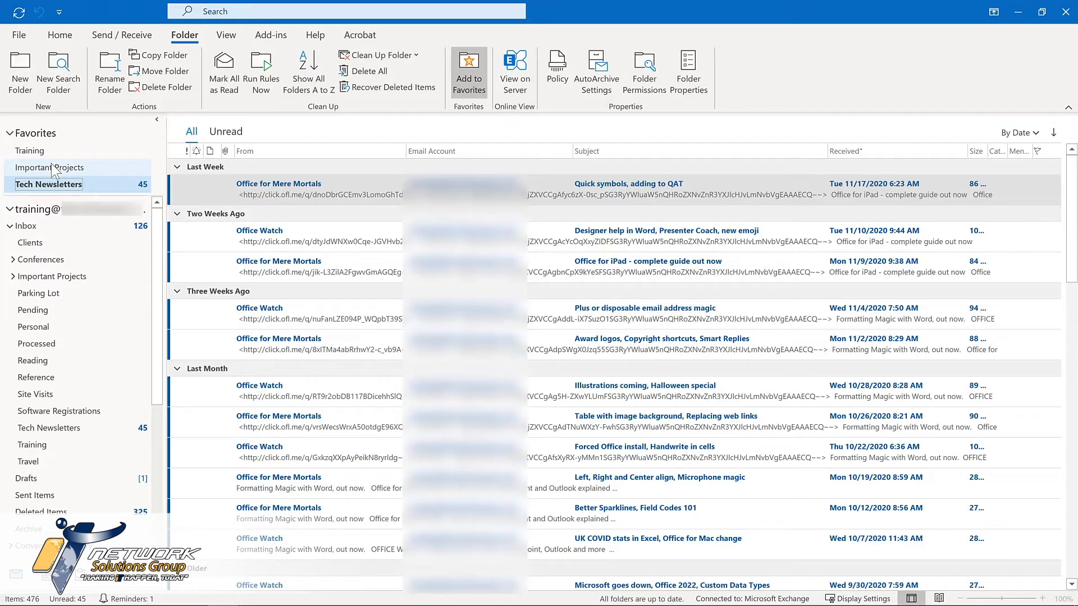
right_click(53, 168)
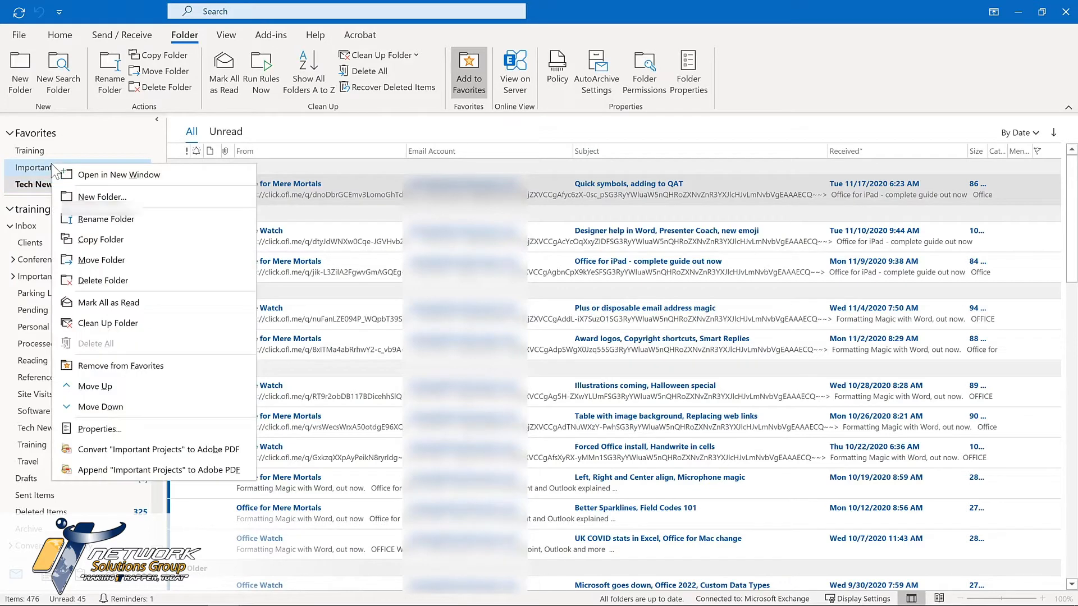
click(110, 362)
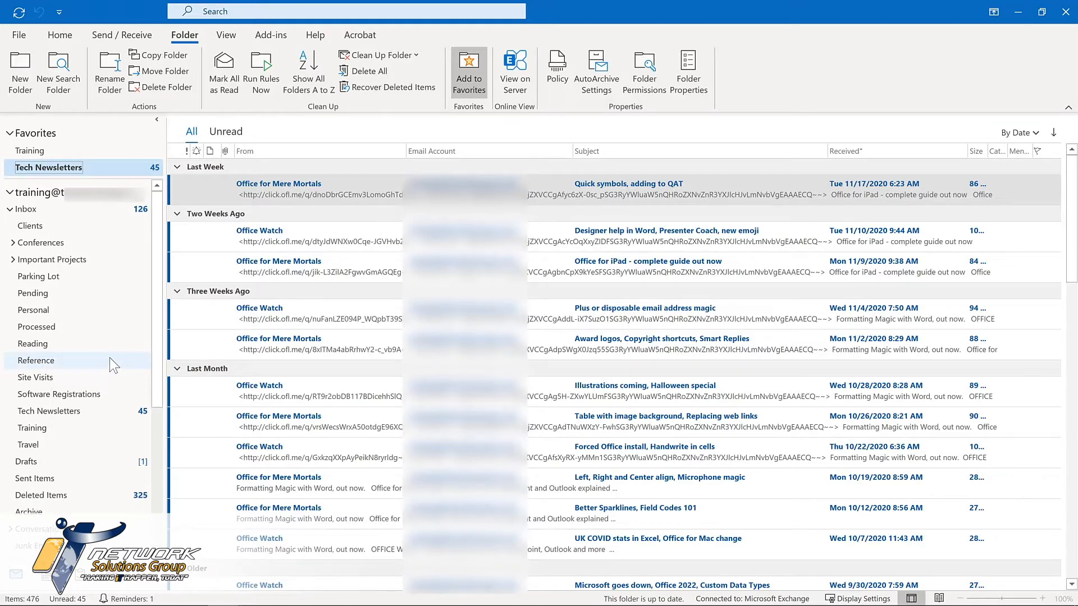
Step: Return to the Inbox and move the Microsoft spying, Office 2010 updates message to Tech Newsletters in Favorites
key(ctrl+shift+i)
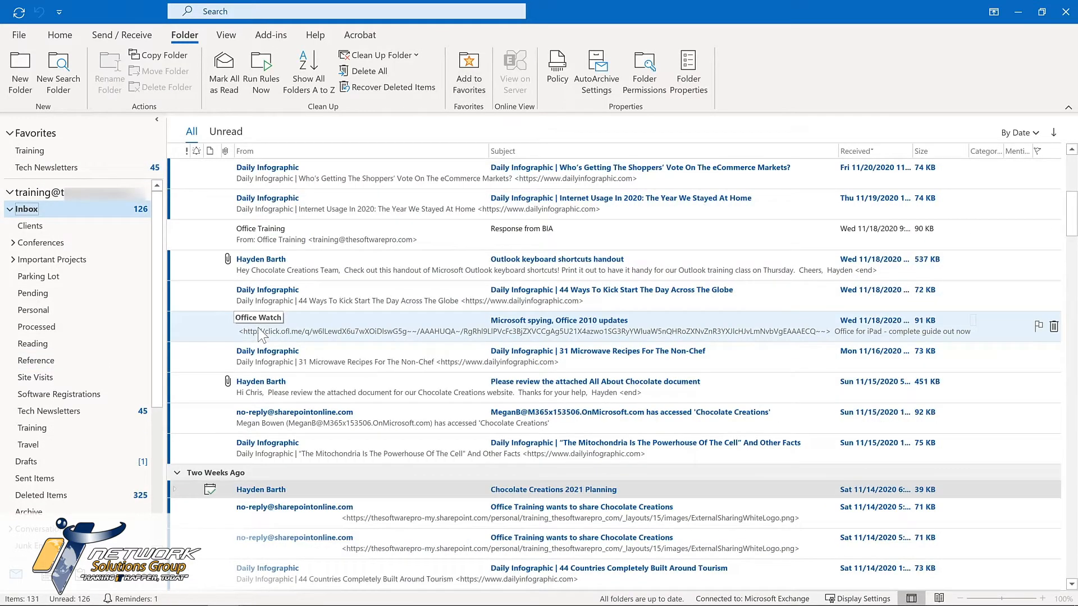
drag(260, 335, 88, 169)
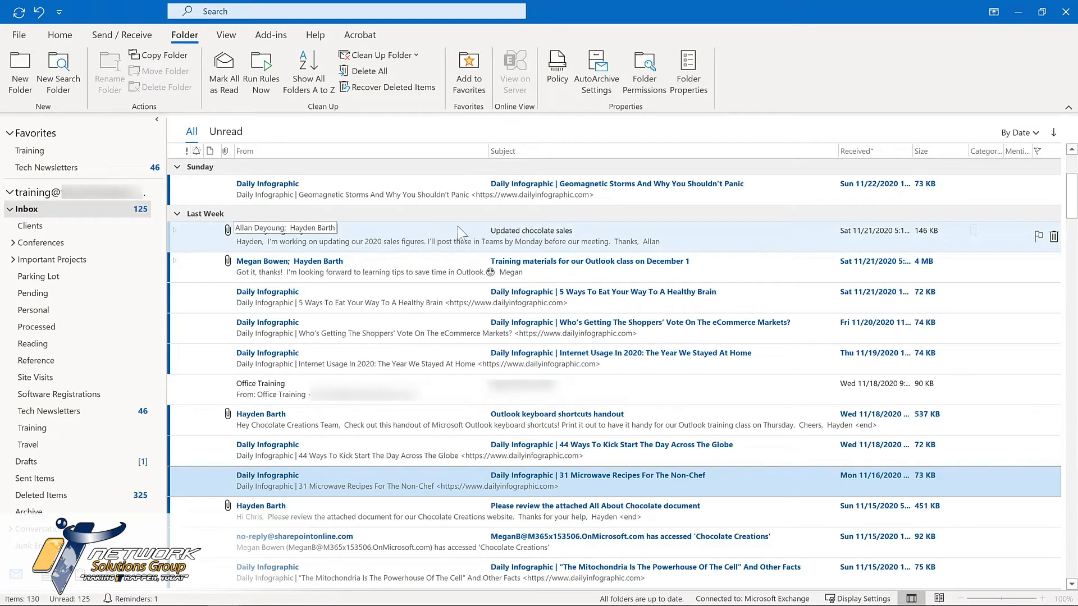
Step: Flag the Updated chocolate sales message for follow-up with a reminder, setting the start date to Monday, November 30, 2020
right_click(1038, 238)
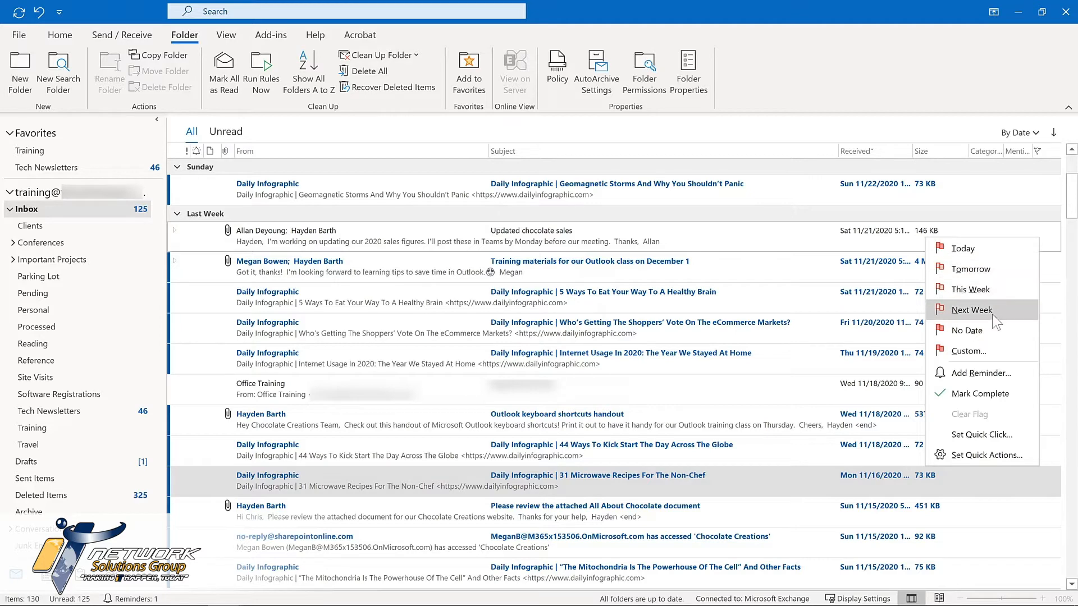
click(981, 374)
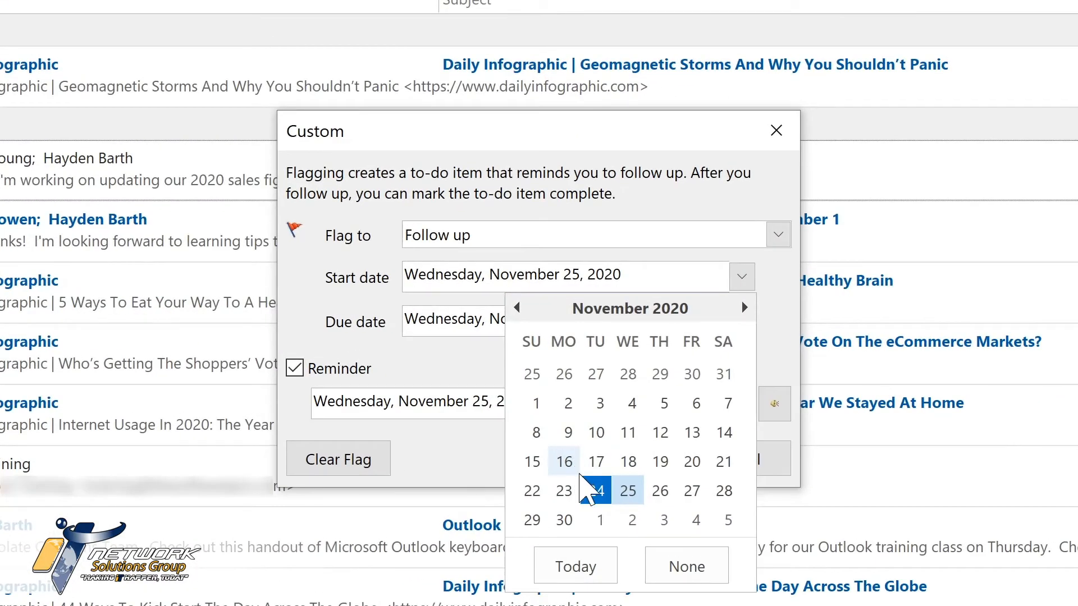
click(565, 519)
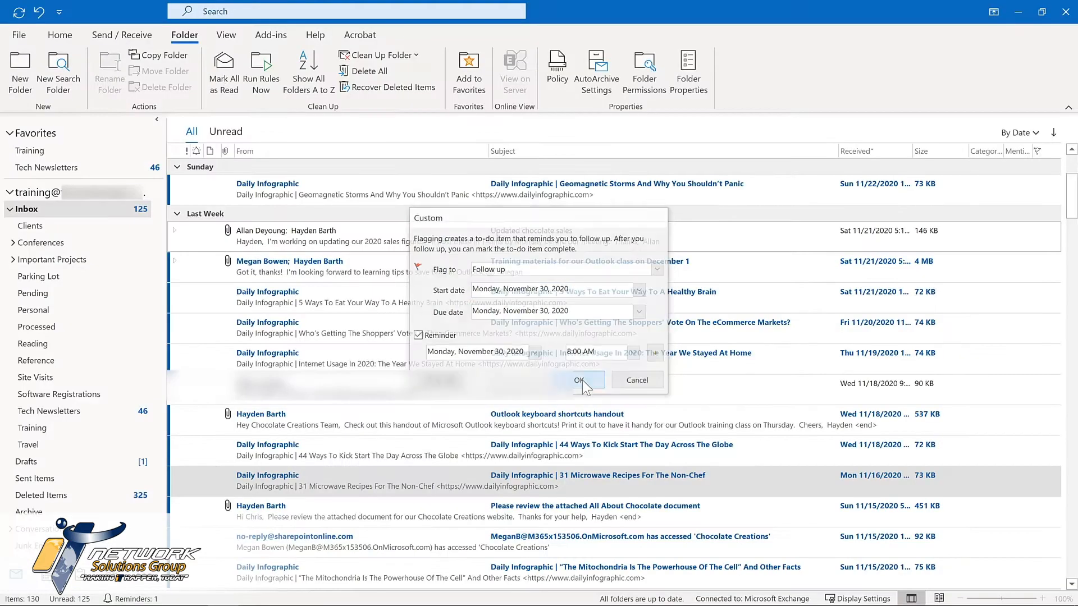
click(621, 460)
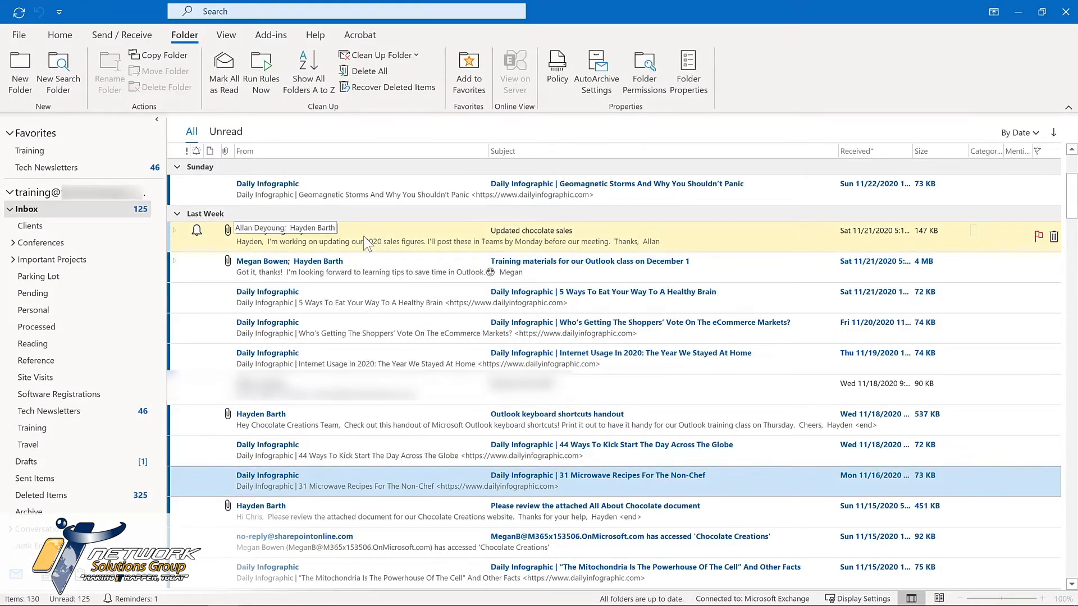
Step: Open the Updated chocolate sales message, look at its follow-up options, and close it again
double_click(366, 242)
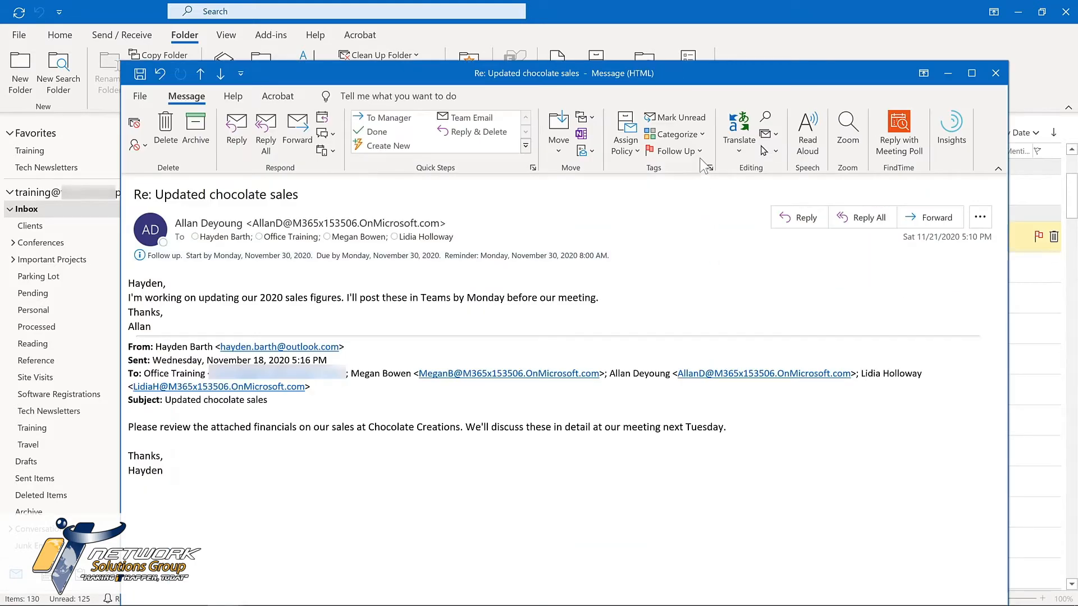
click(698, 151)
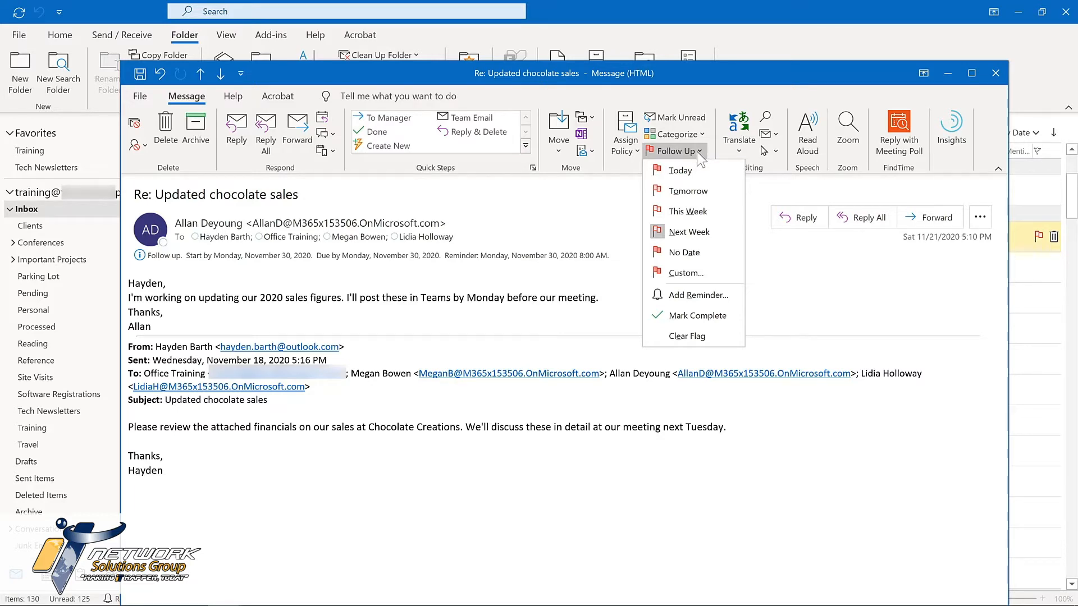
click(995, 73)
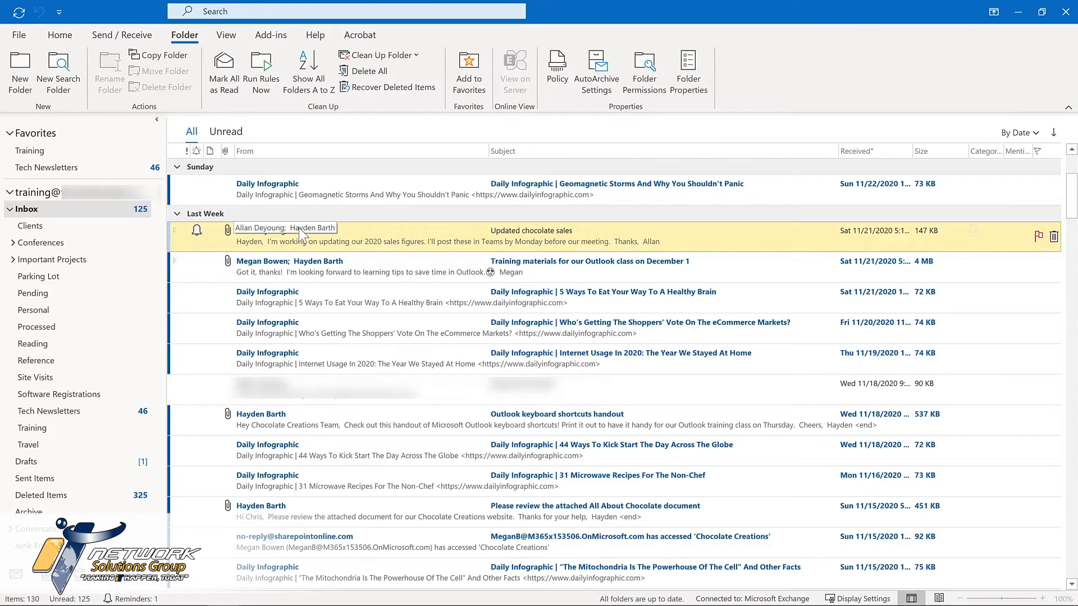
scroll(298, 227, down, 4)
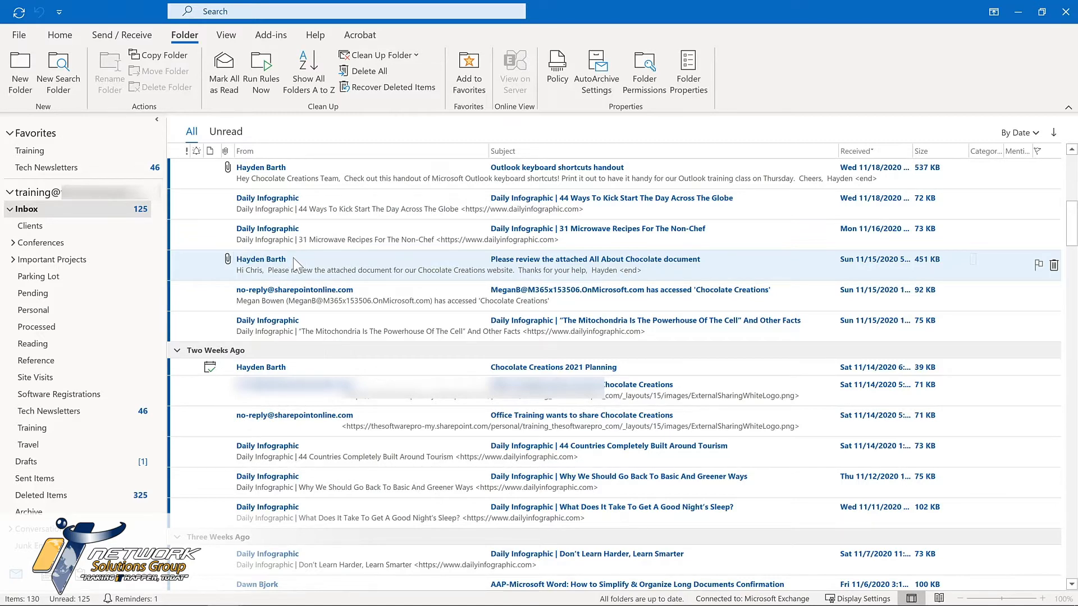
Step: Copy the "Please review the attached All About Chocolate document" message to Tasks as a task with attachment
drag(293, 257, 84, 579)
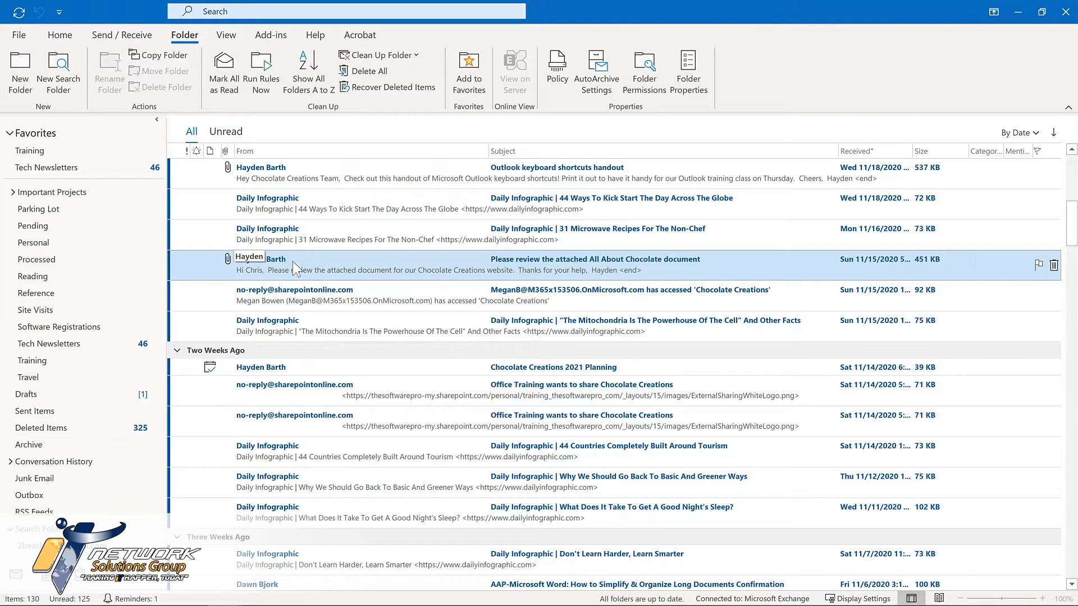
drag(292, 261, 75, 575)
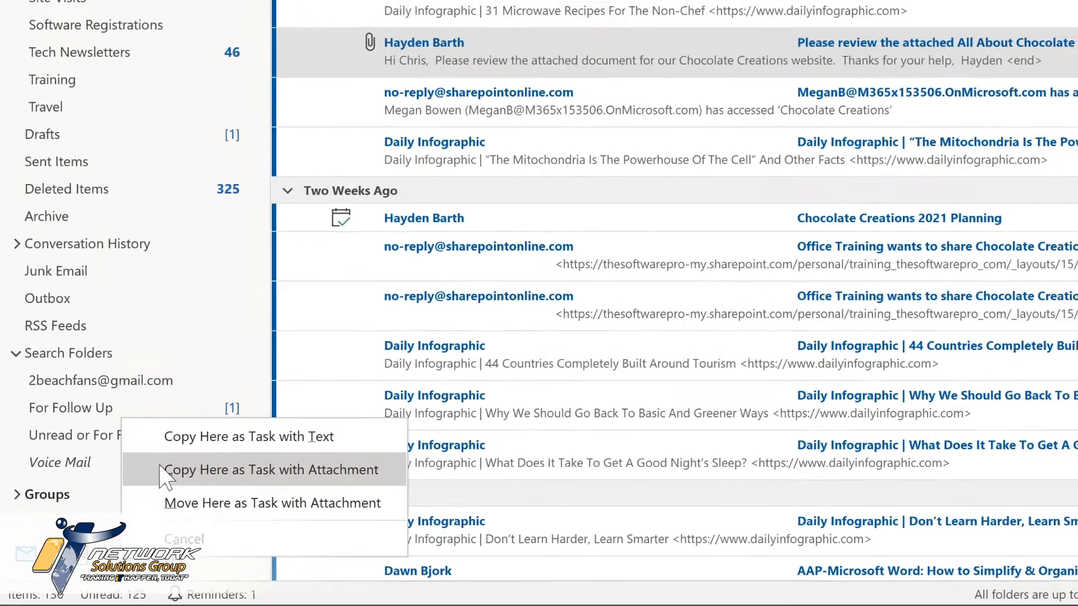
click(196, 444)
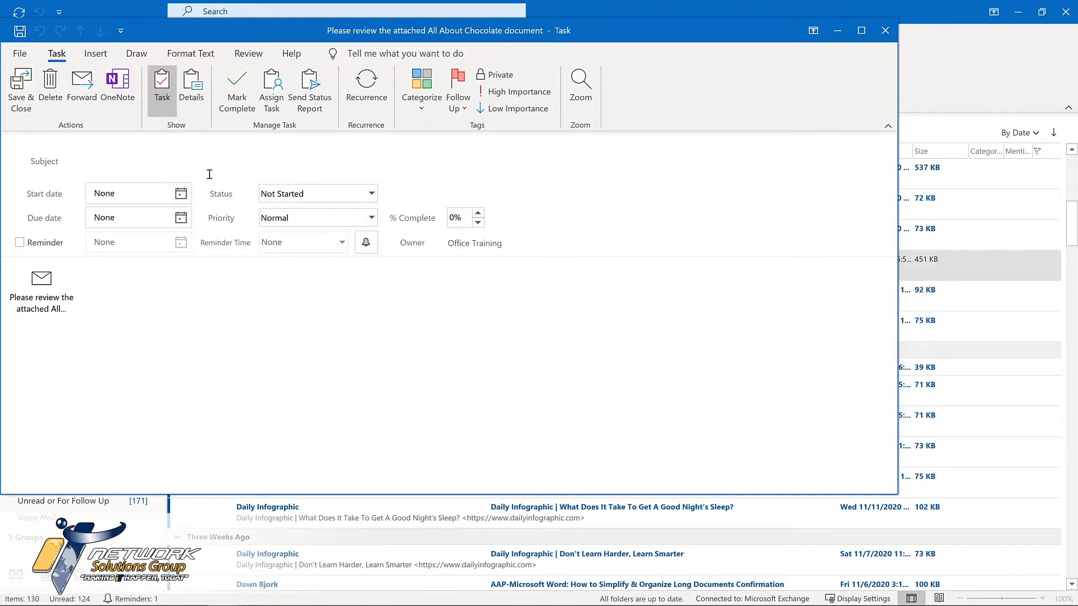
Step: Set the task's start date to Thursday, December 3, 2020 and turn on its reminder
click(181, 193)
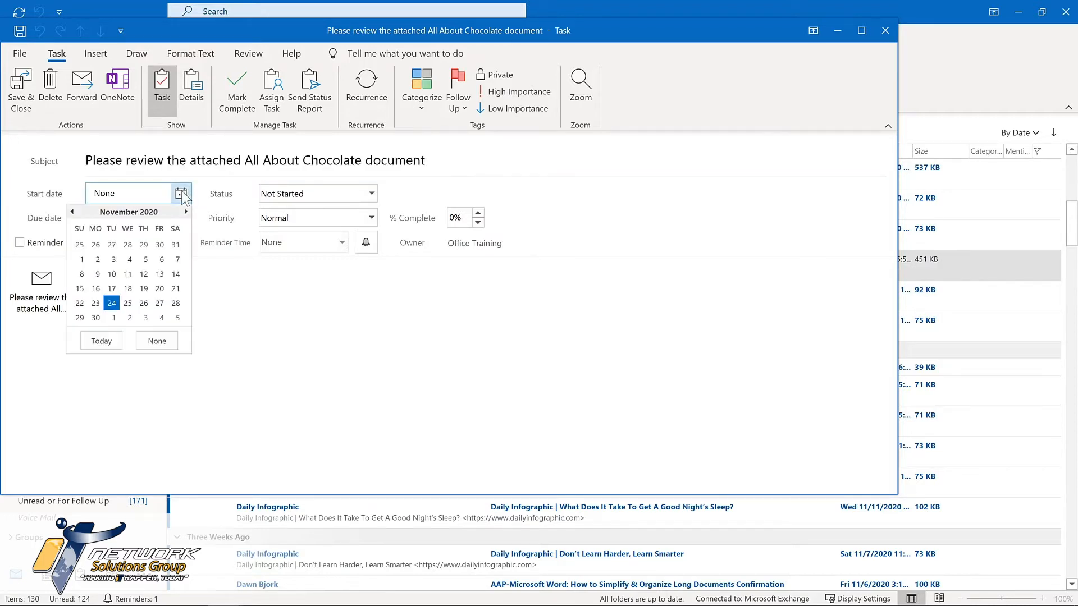
click(146, 317)
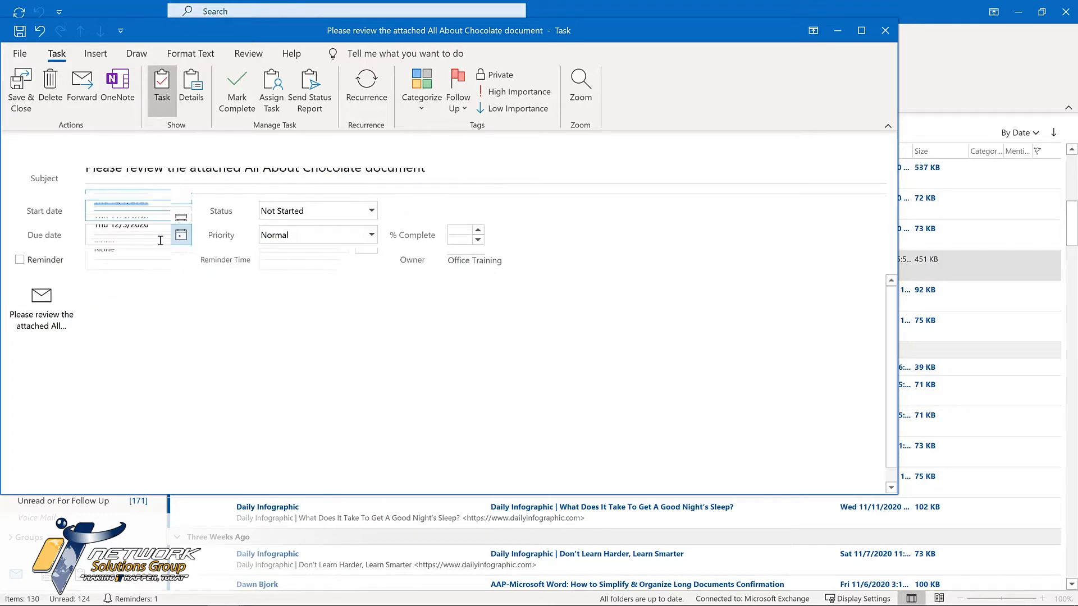
click(20, 259)
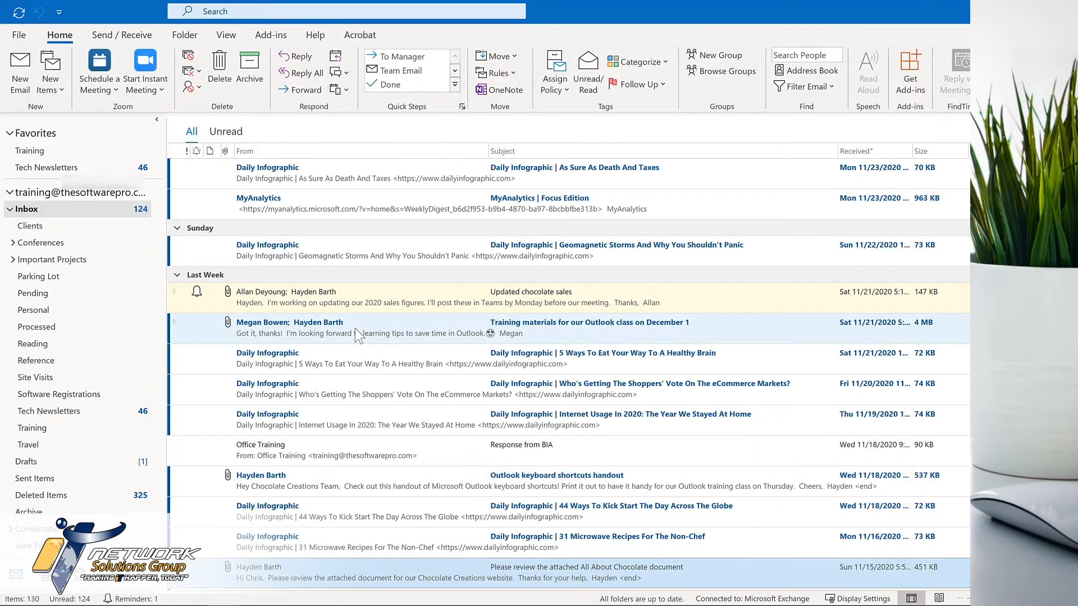
Step: Turn the December 1 training materials message into a "Review materials for Outlook training" meeting, Mon 11/30/2020, 11:00 AM to 12:00 PM, location Virtual, and send it
click(235, 334)
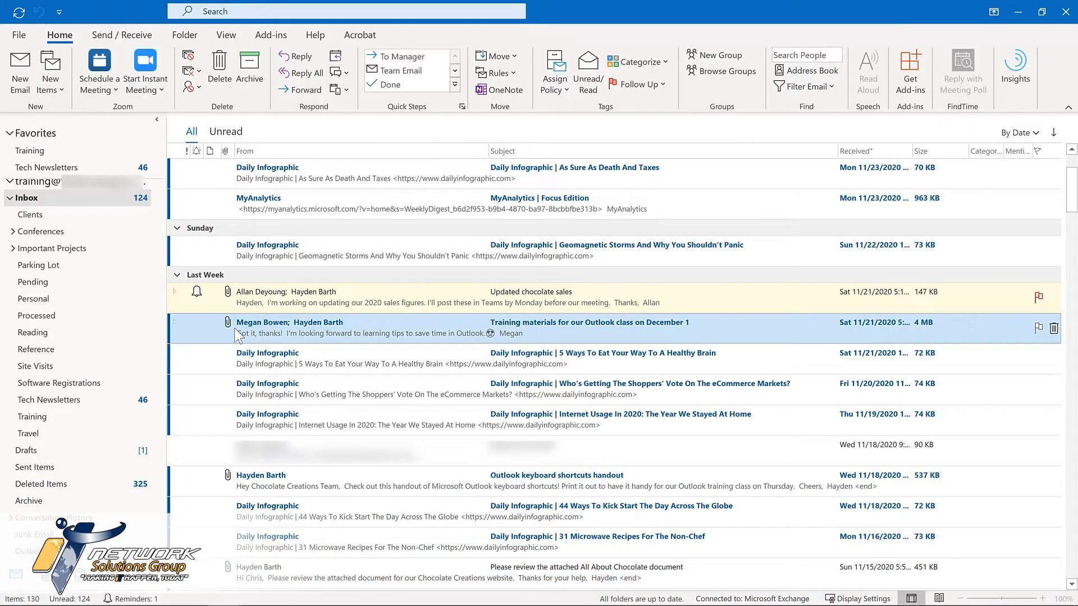
drag(236, 335, 45, 580)
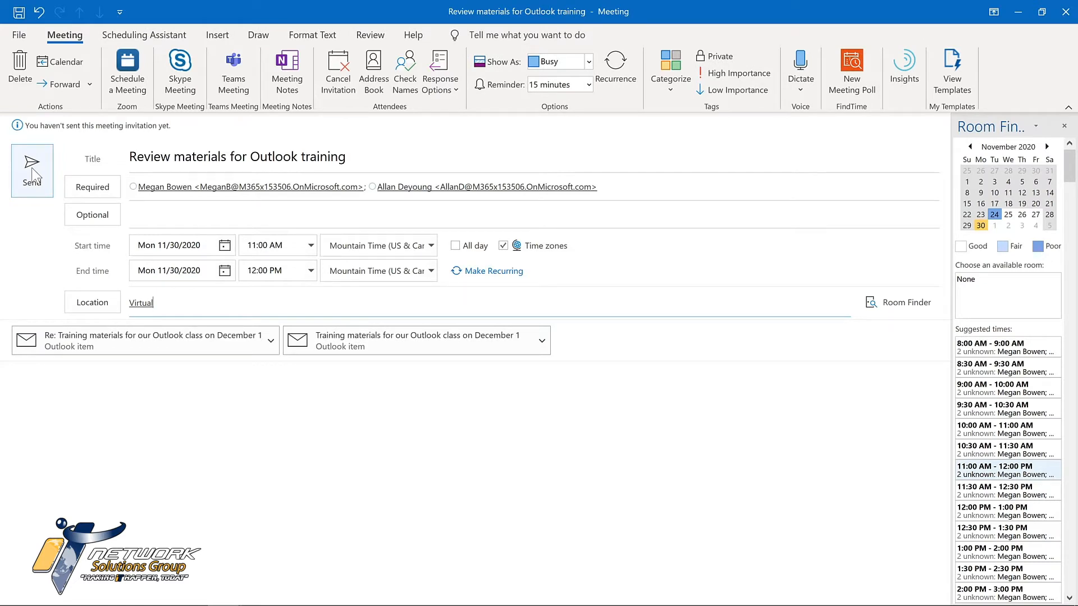
click(32, 176)
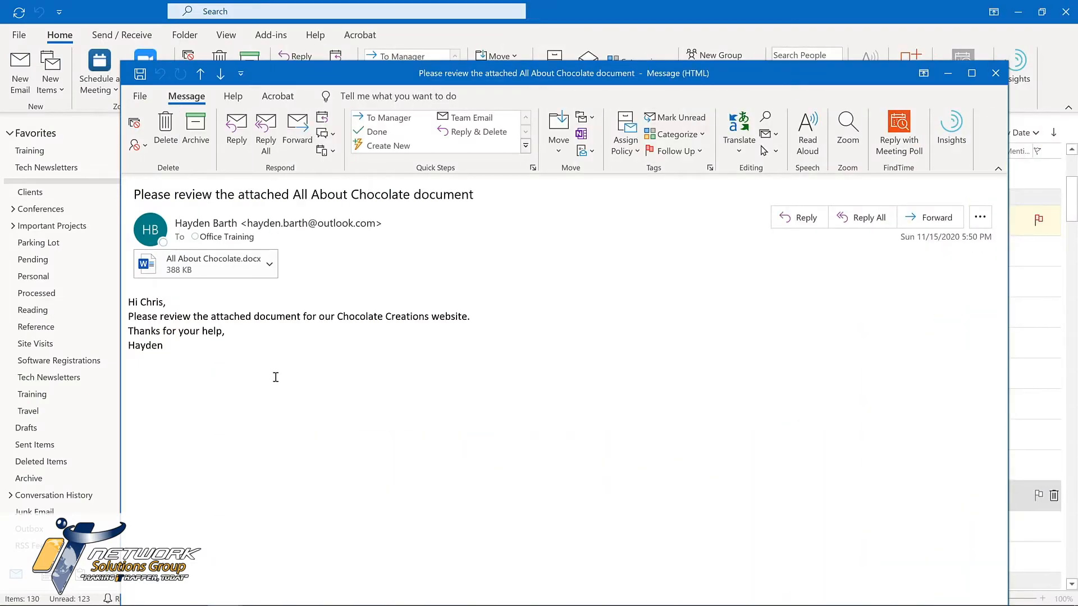
Step: Open the program options from the All About Chocolate document message
click(140, 96)
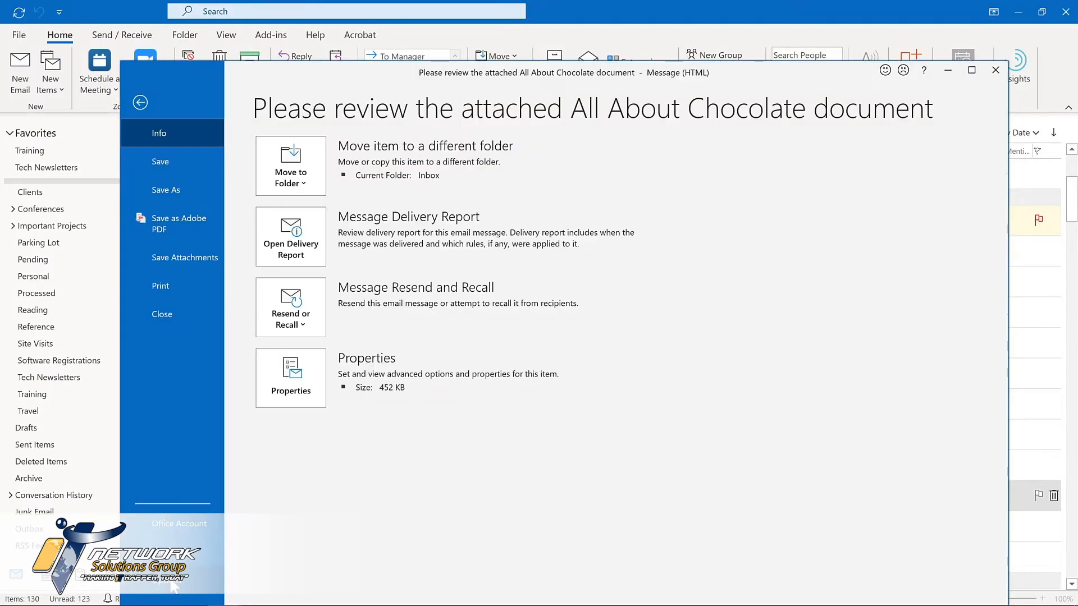
click(173, 585)
click(329, 284)
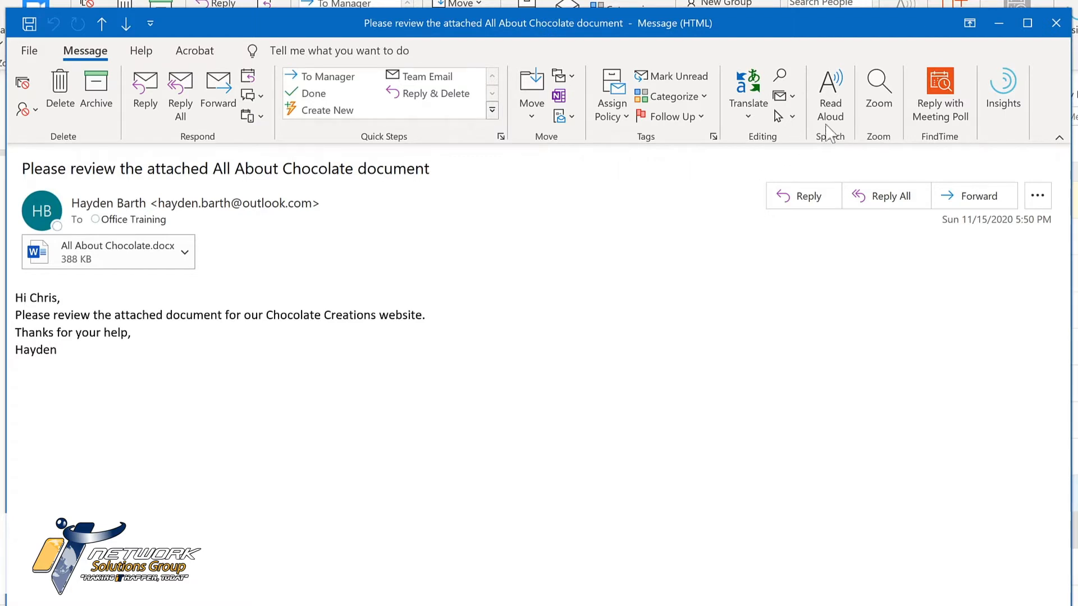
Step: Read the message aloud, pause it, then play it again from the sentence about the attached document and pause
click(829, 95)
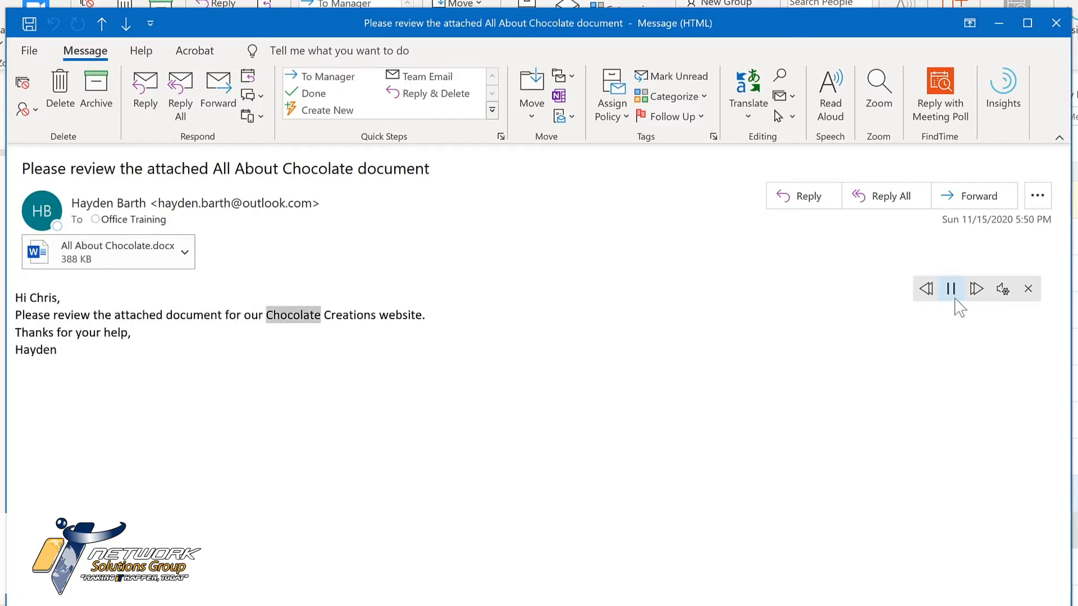
click(951, 290)
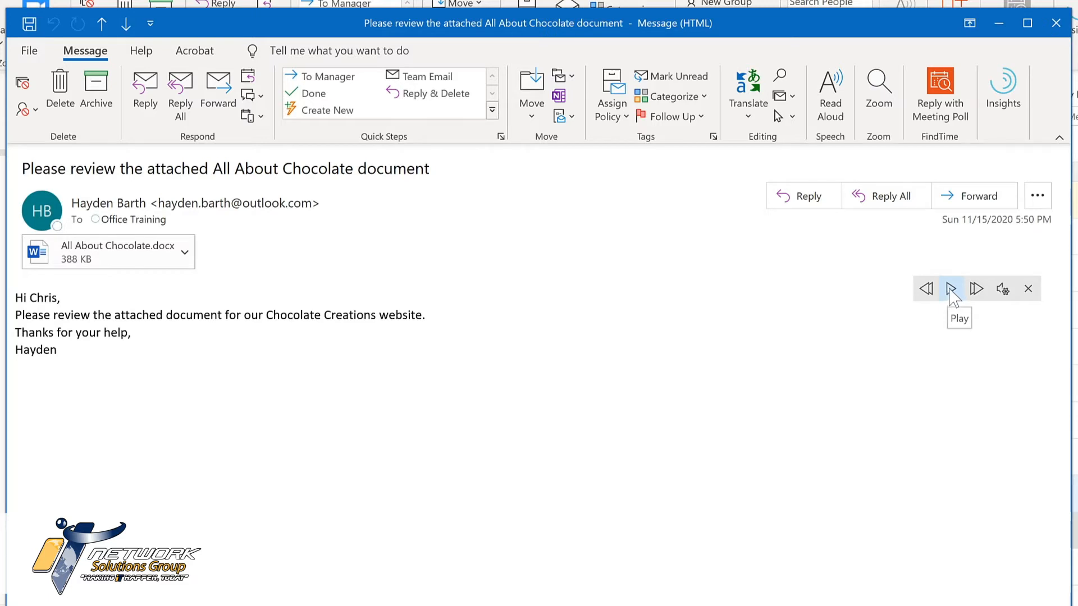
click(188, 314)
click(951, 288)
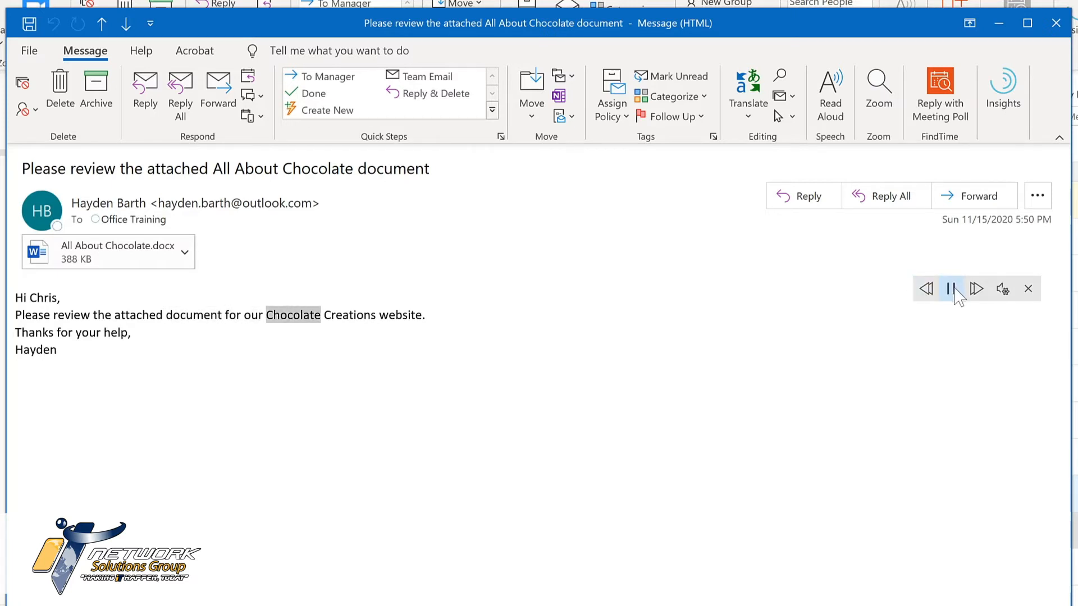
click(953, 289)
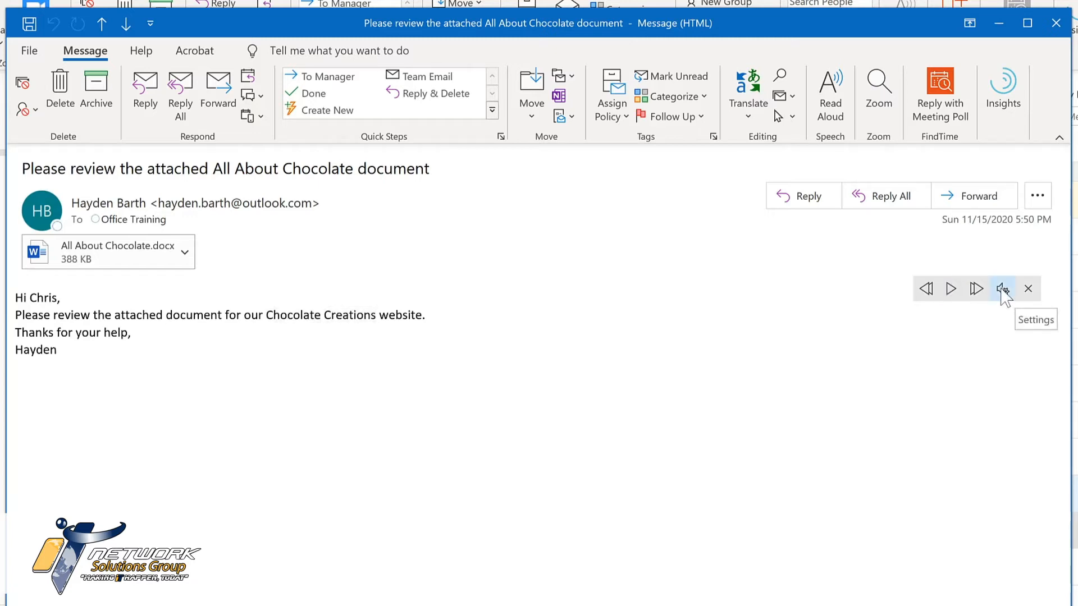
Step: Make the Read Aloud reading speed slightly faster, choose the Microsoft Mark voice, and resume reading the message
click(1001, 290)
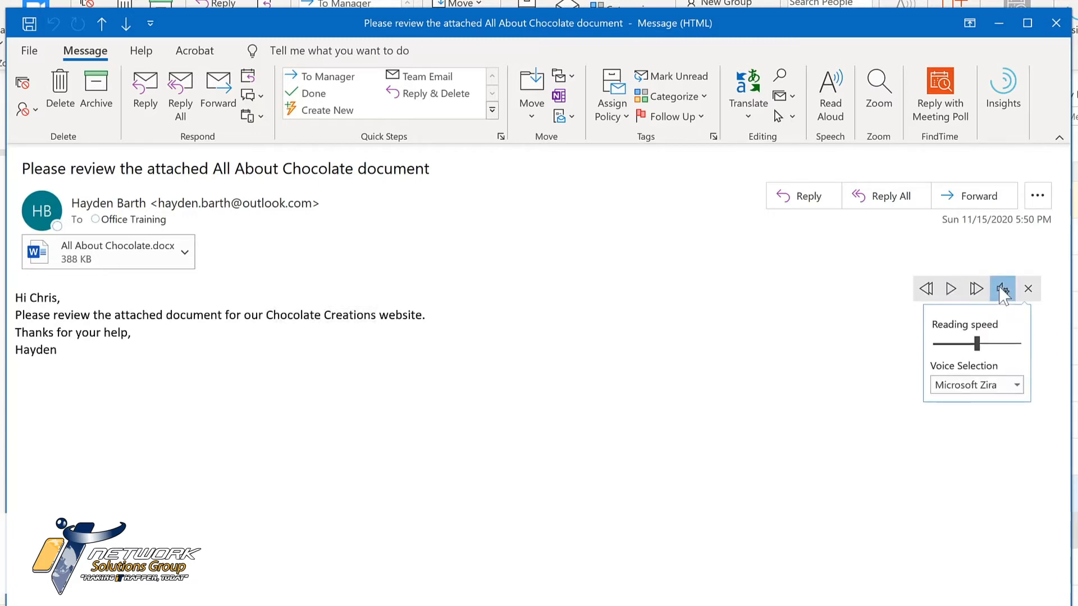
drag(978, 345, 989, 344)
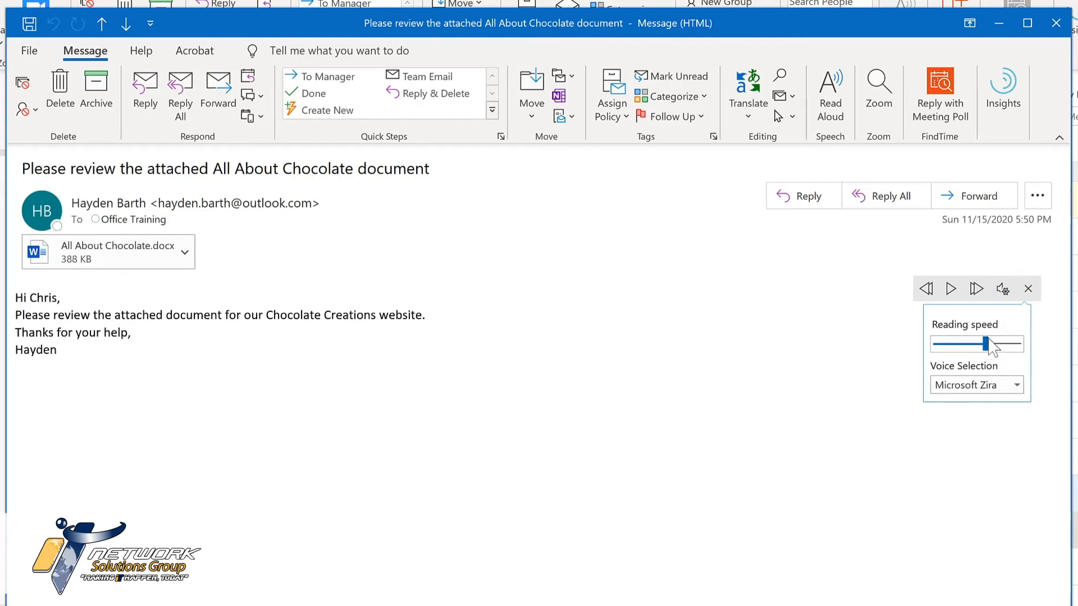
click(1017, 385)
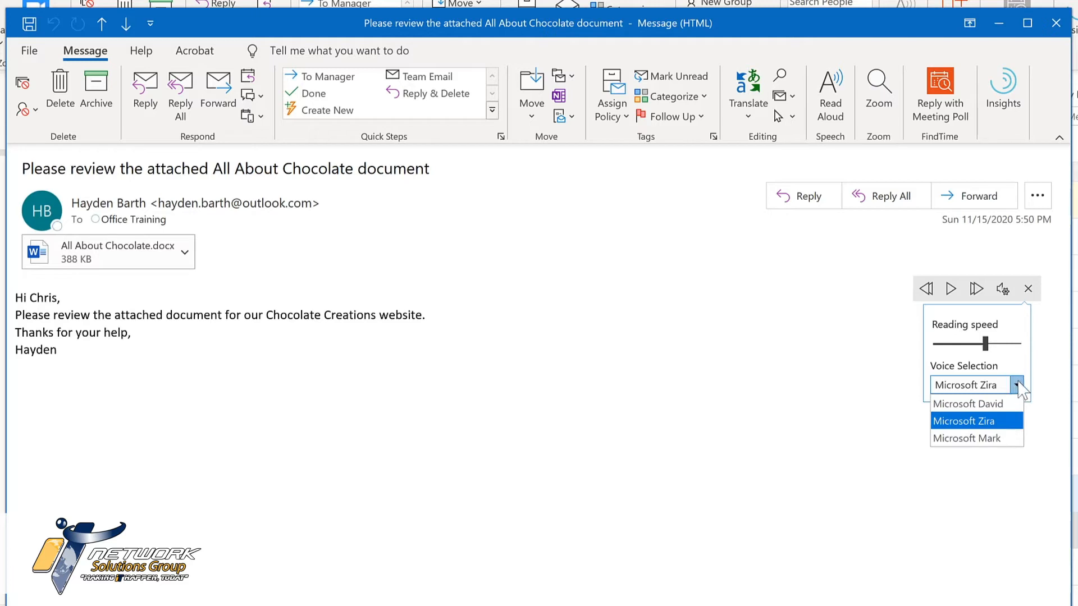
click(1002, 438)
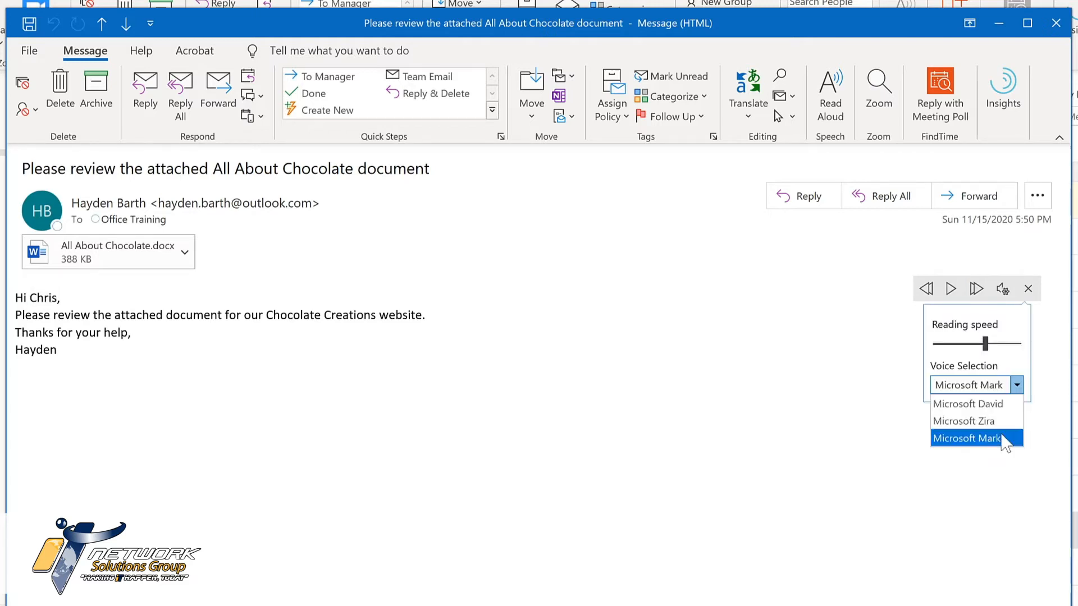
click(1002, 438)
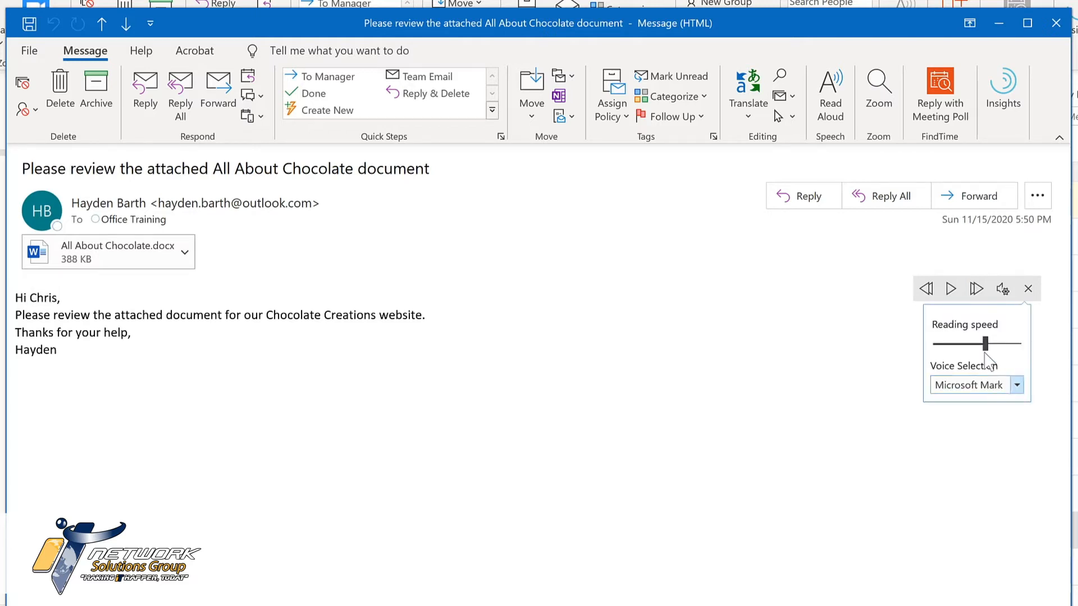
click(951, 290)
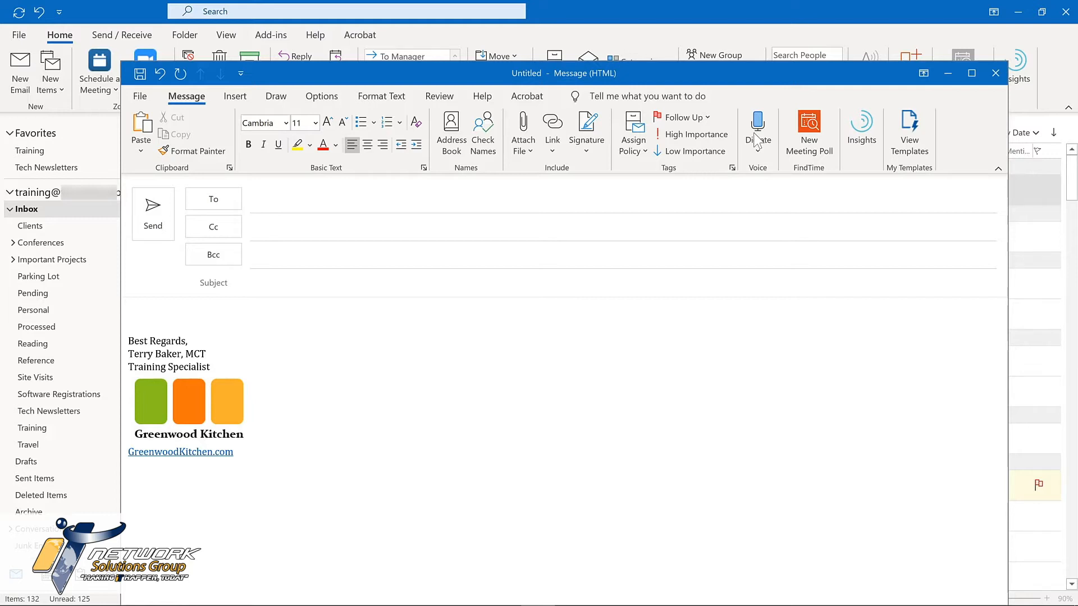
Step: Start dictation in the new untitled message and place the insertion point in the body above the signature
click(757, 134)
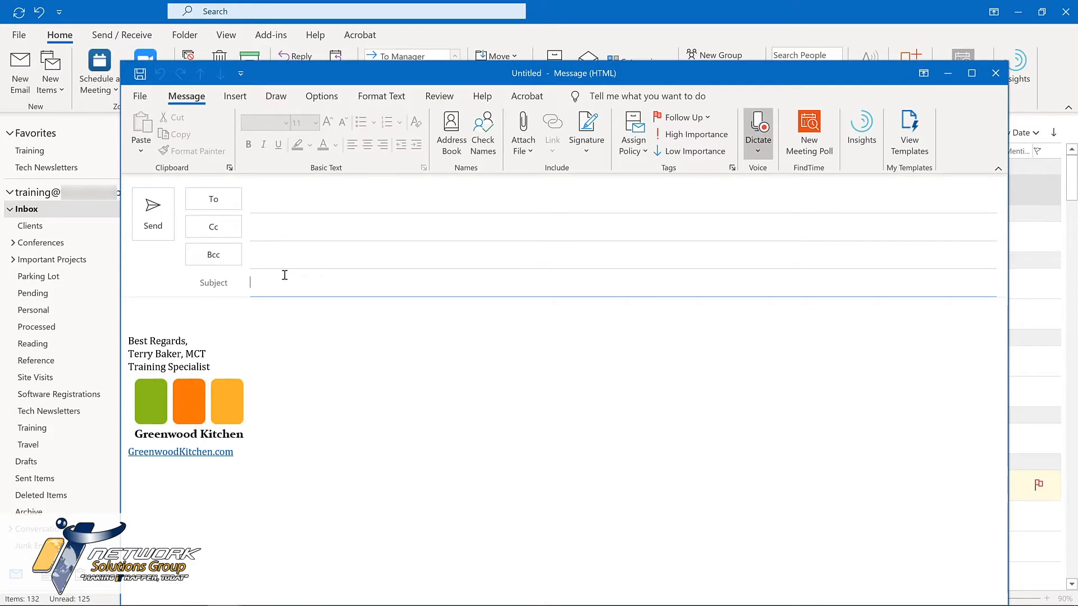
click(220, 316)
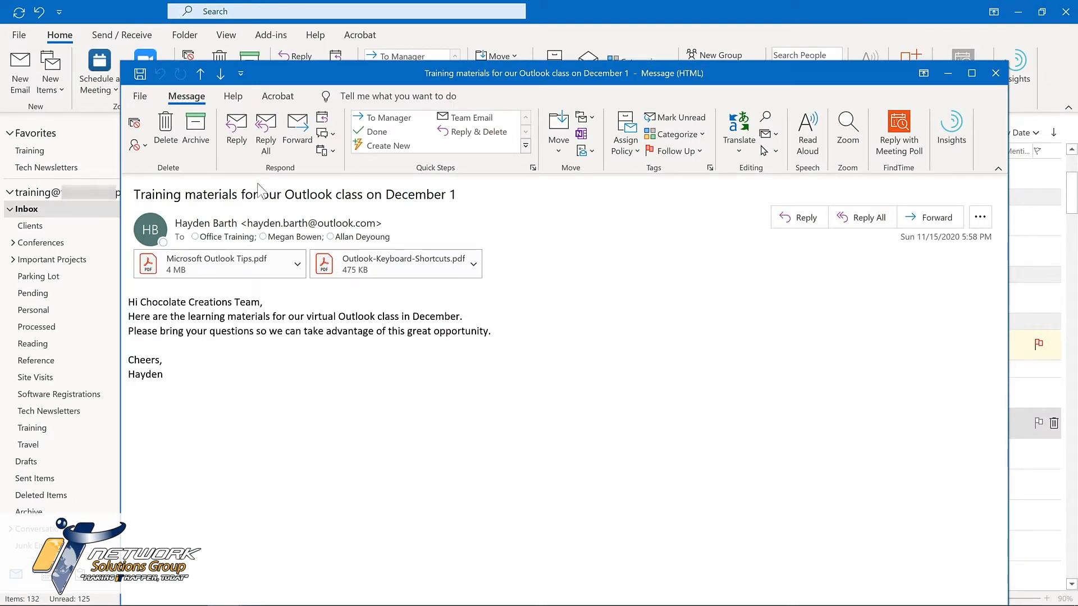
Step: Reply to all on the December 1 training materials message, pasting "Thanks so much! I'm looking forward to working together to learn how to be more productive with Outlook."
click(267, 136)
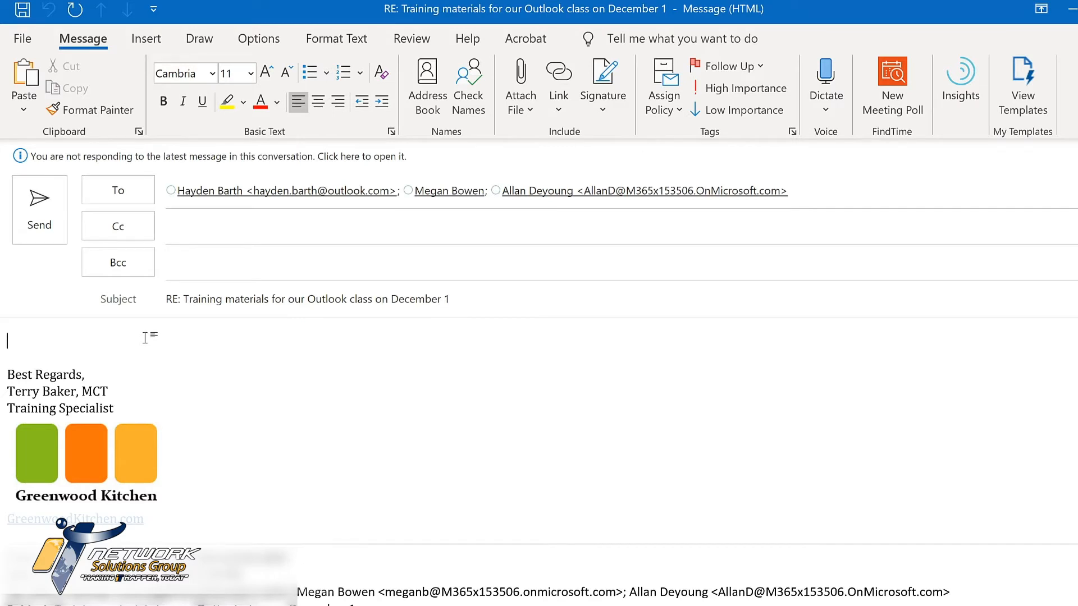
key(ctrl+v)
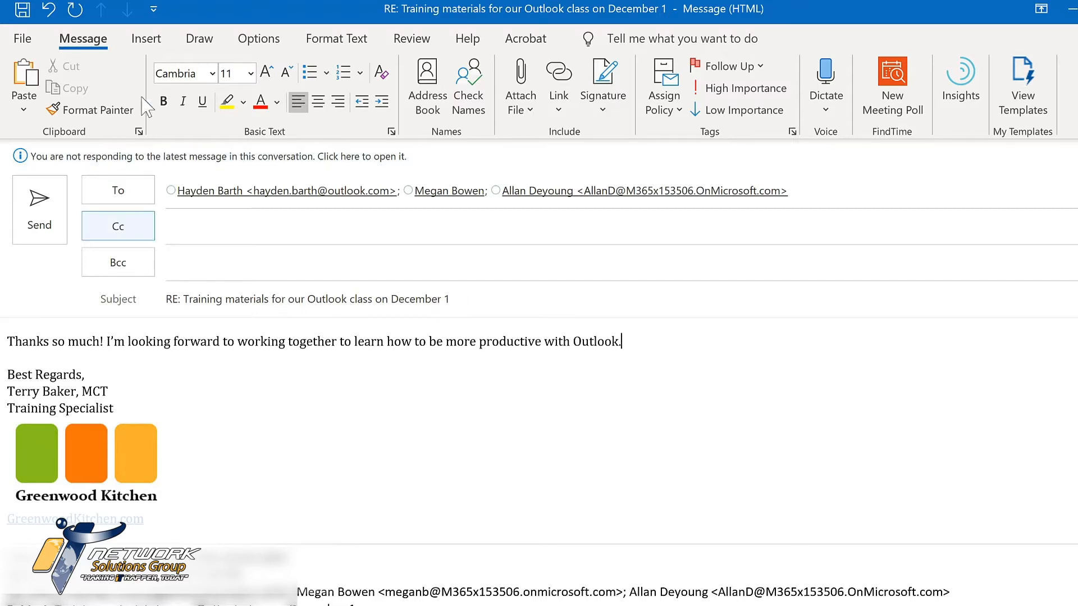
Step: Delay the reply's delivery until 11/30/2020 at 7:00 AM
click(259, 39)
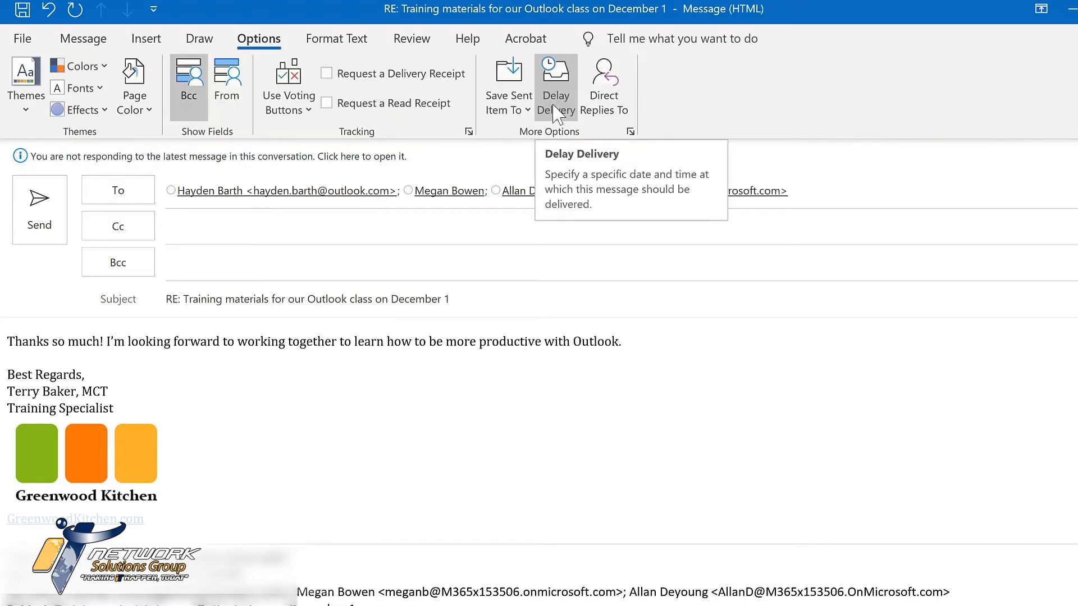
click(556, 106)
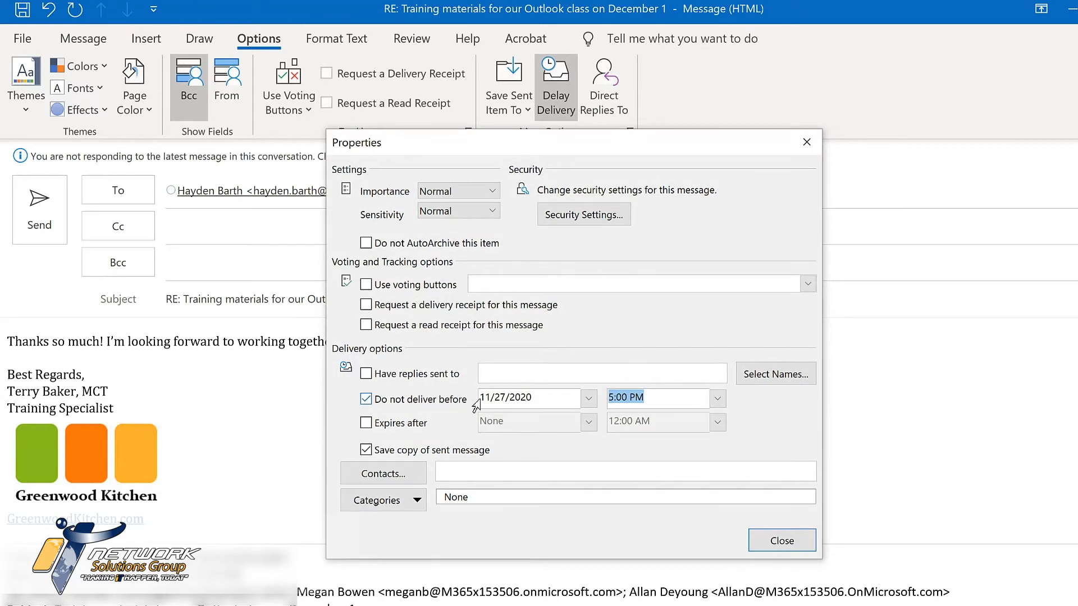
click(590, 400)
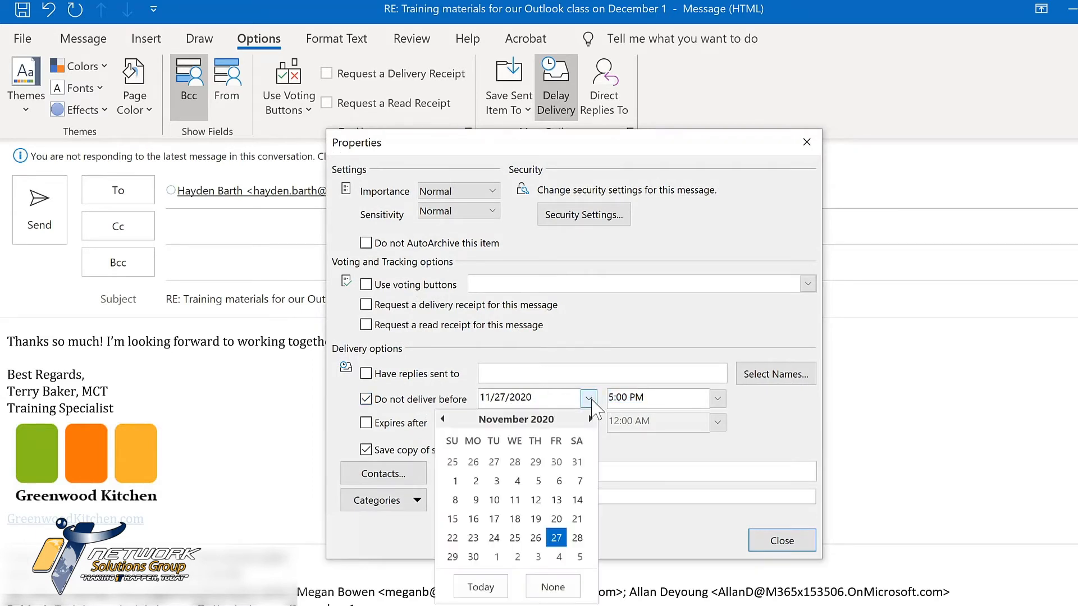
click(473, 557)
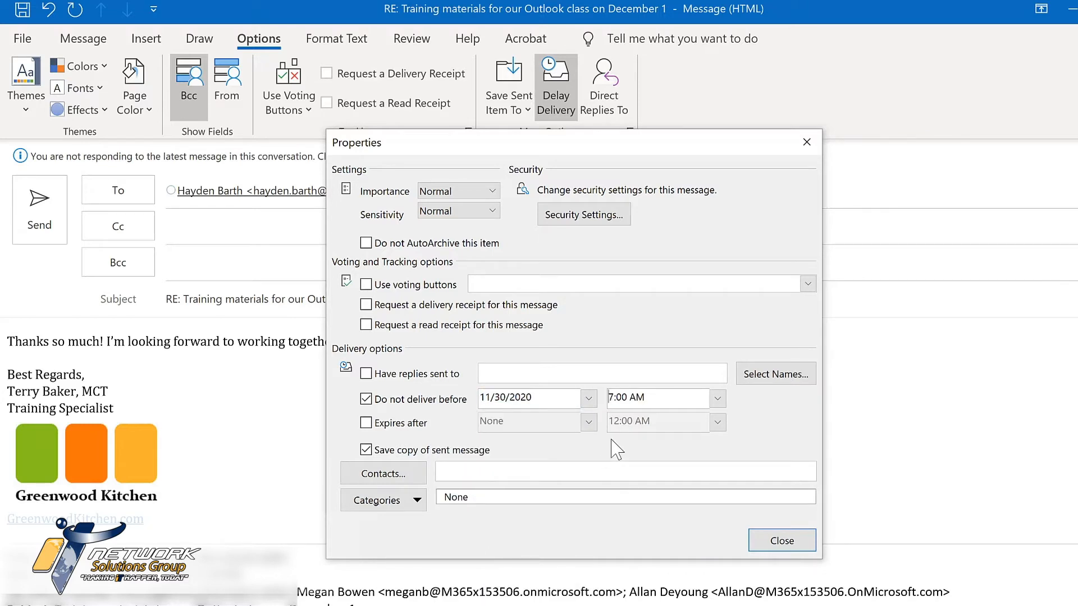
click(789, 544)
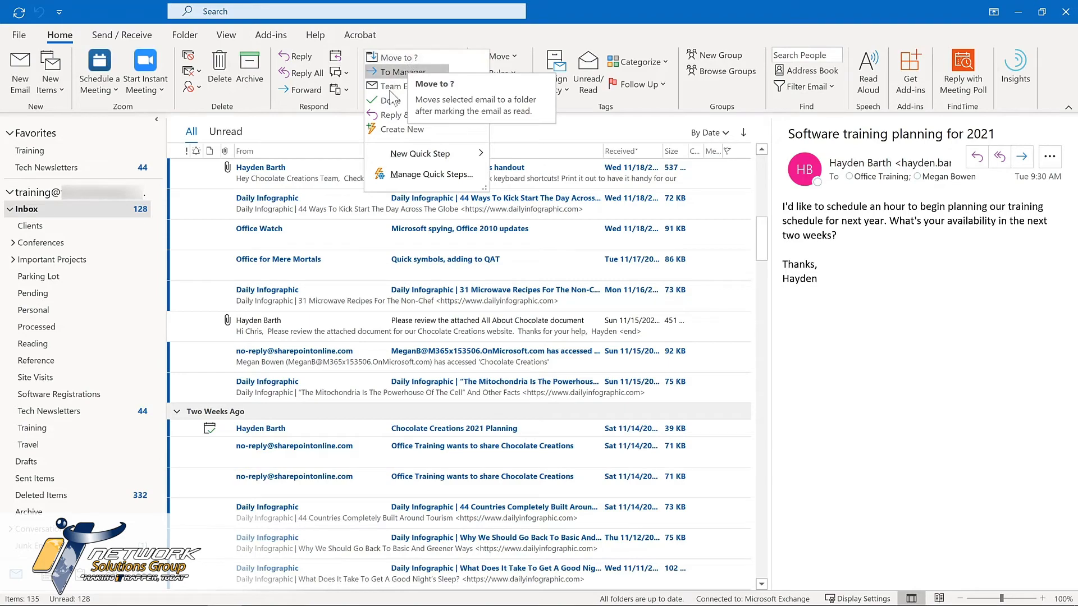
Step: Create a new Quick Step named "Tech Newsletters" that moves messages to the Tech Newsletters folder
click(380, 130)
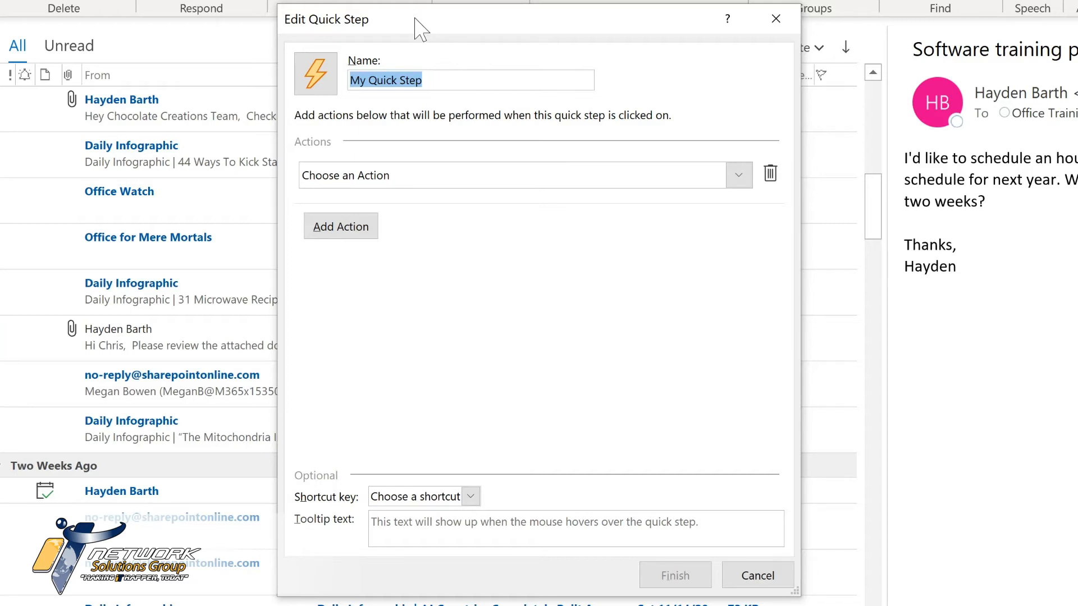
text(Tech Newsletters)
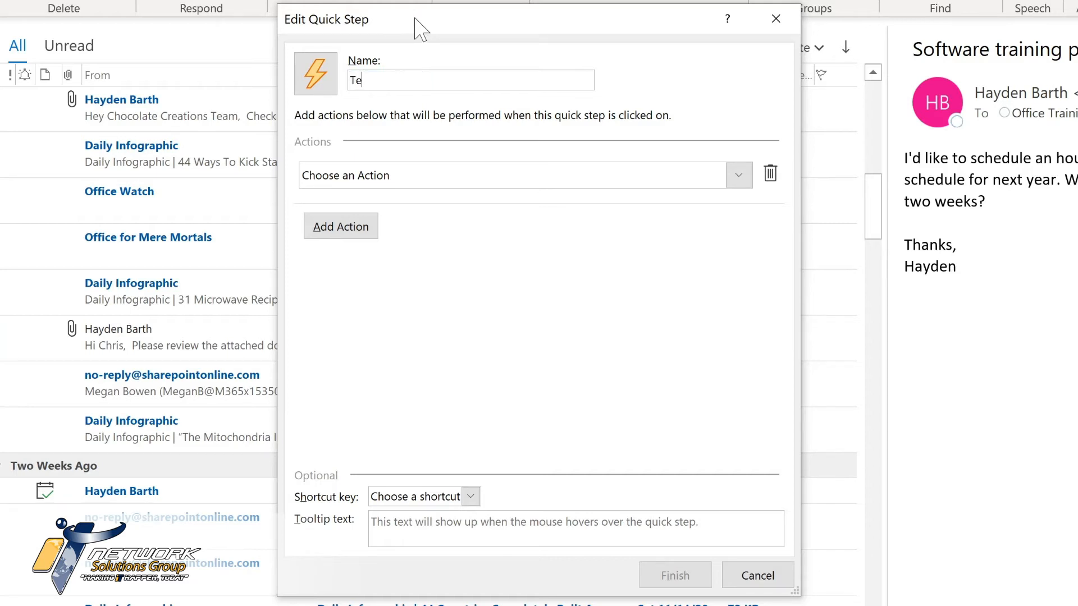
click(739, 175)
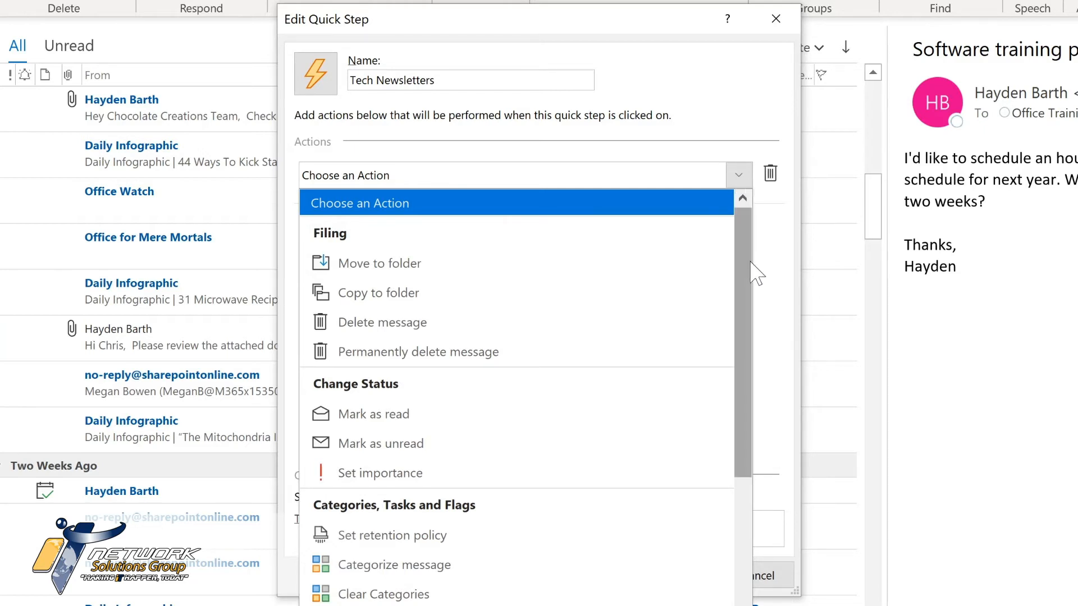
drag(744, 266, 740, 429)
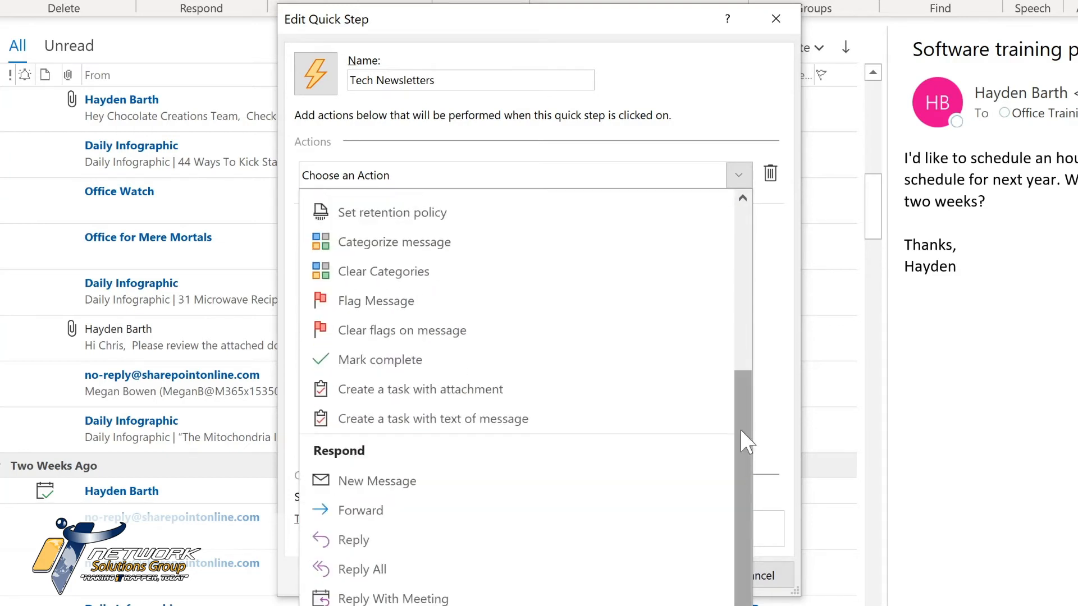
drag(740, 429, 736, 524)
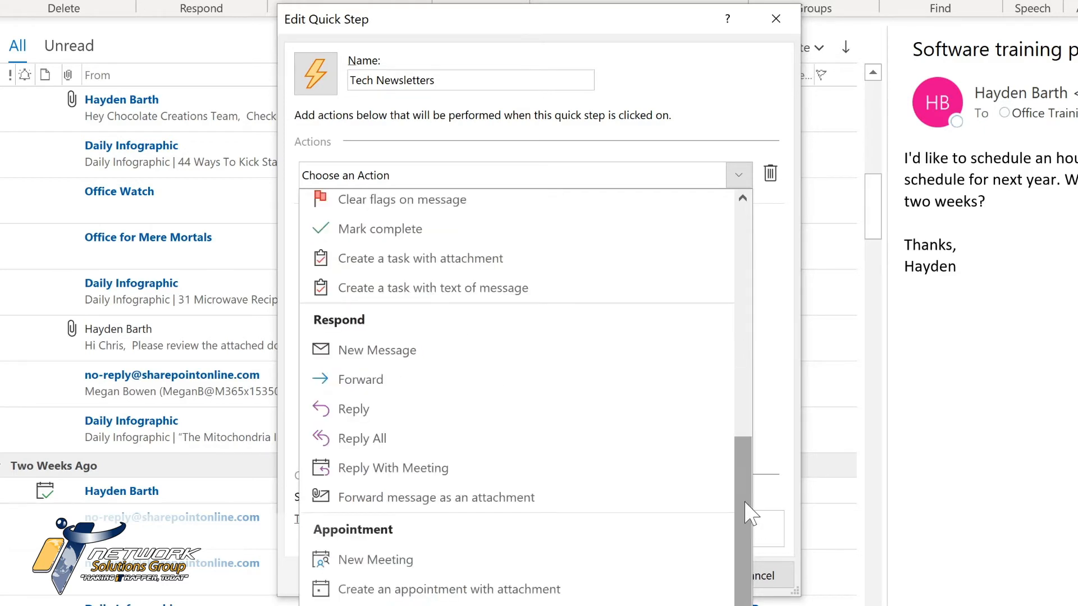
drag(750, 468, 742, 236)
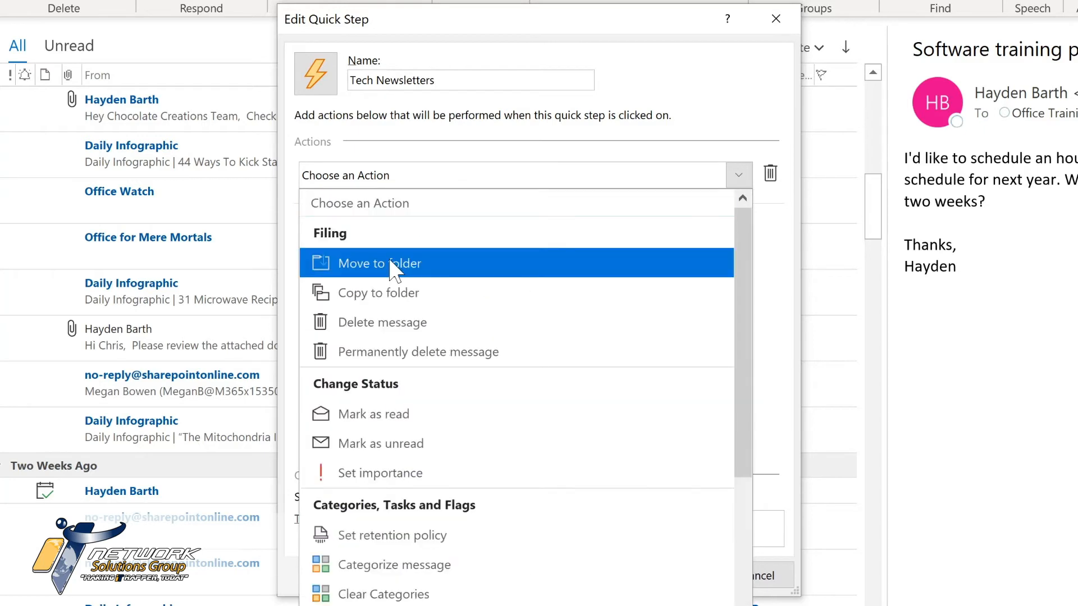
click(390, 262)
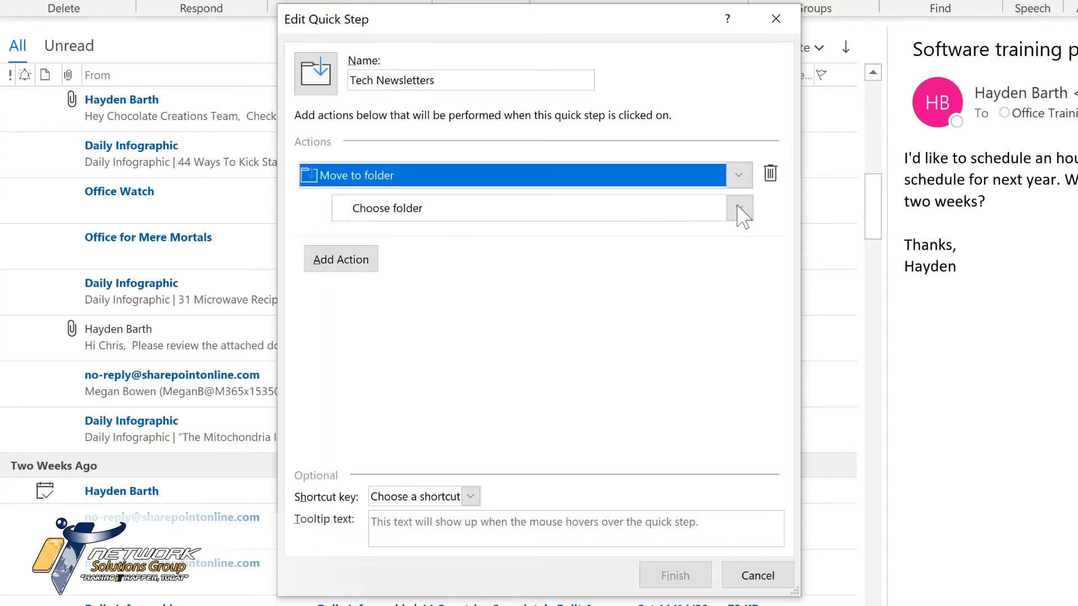
click(739, 210)
click(739, 209)
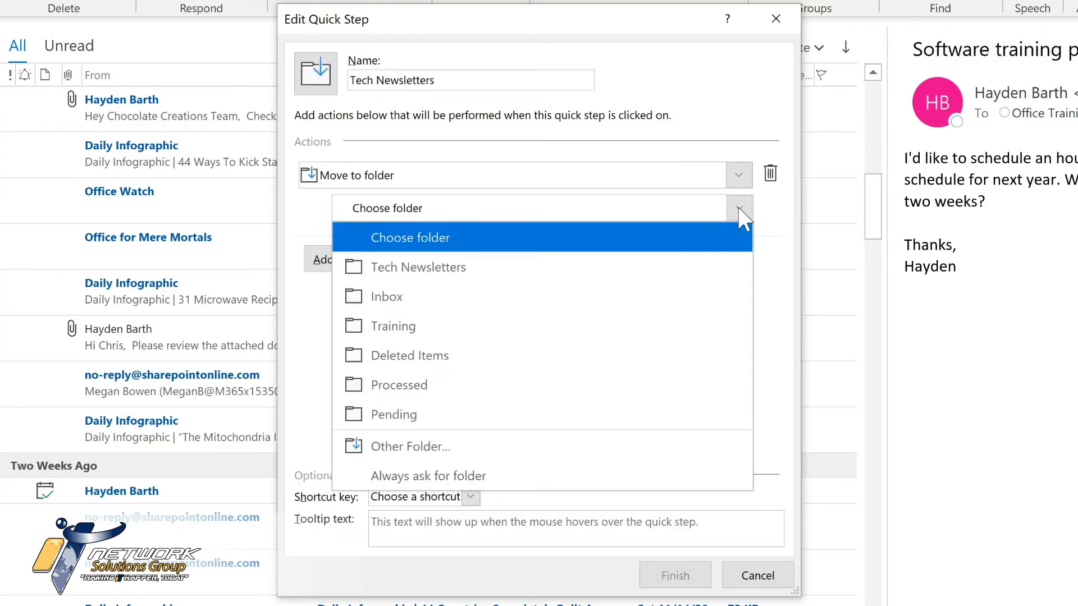
click(484, 273)
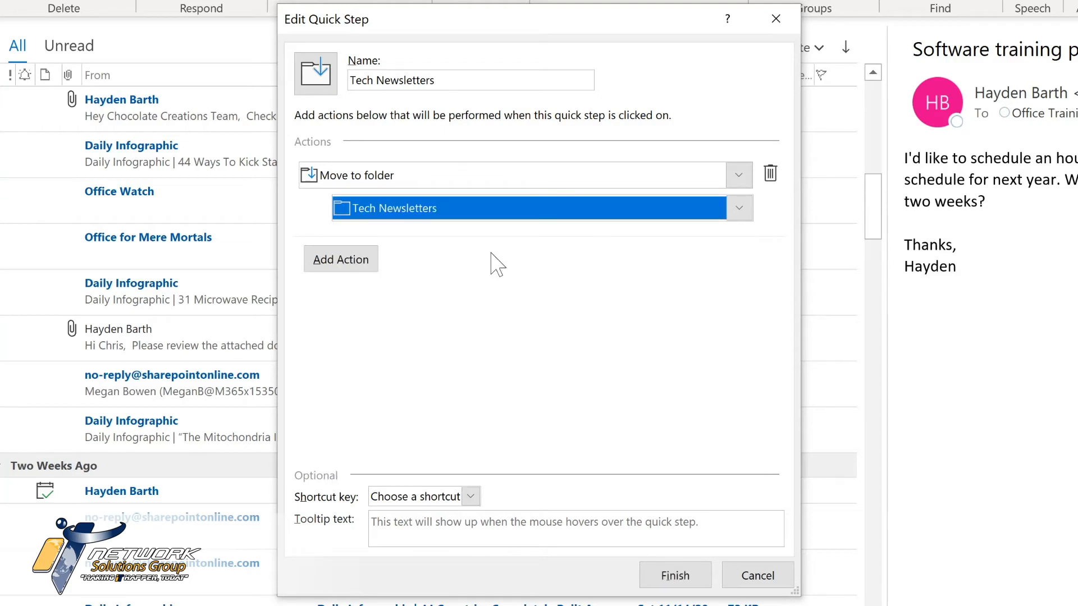
Step: Add a second action to the Quick Step that marks messages as read
click(337, 261)
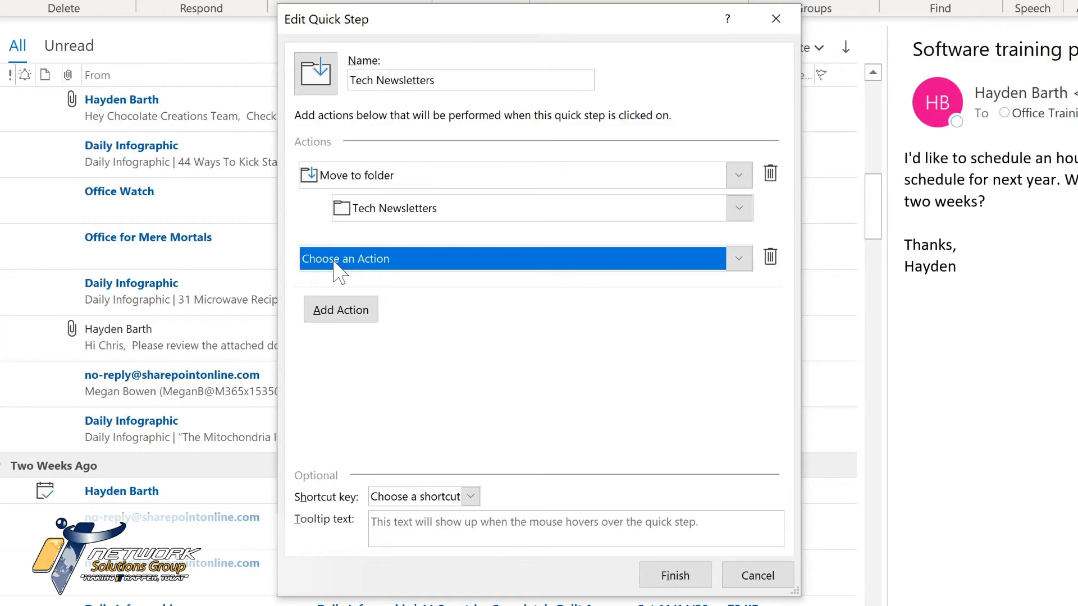
click(359, 262)
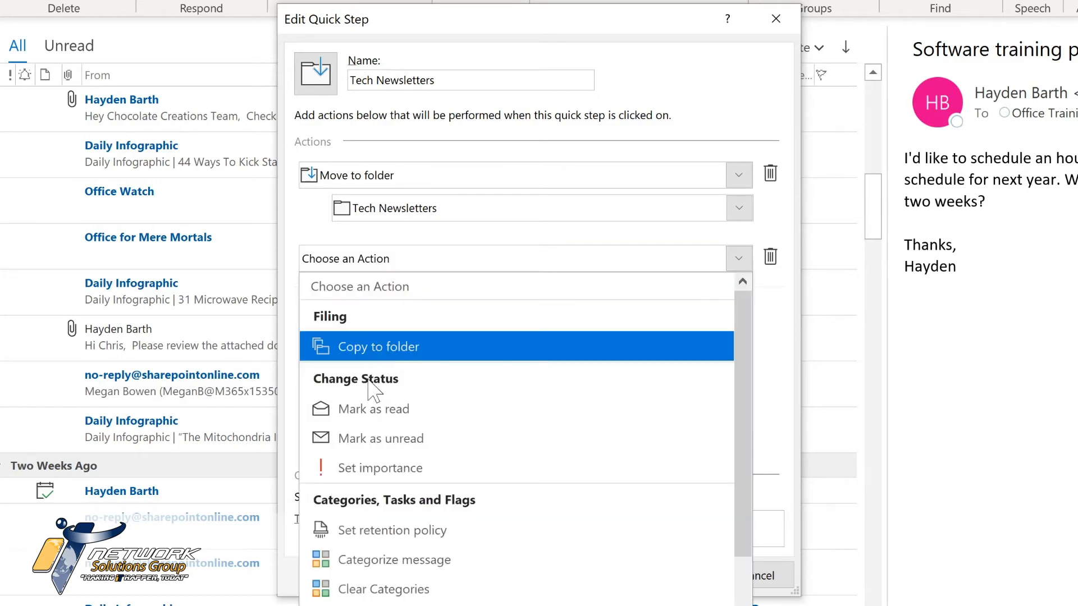
click(372, 407)
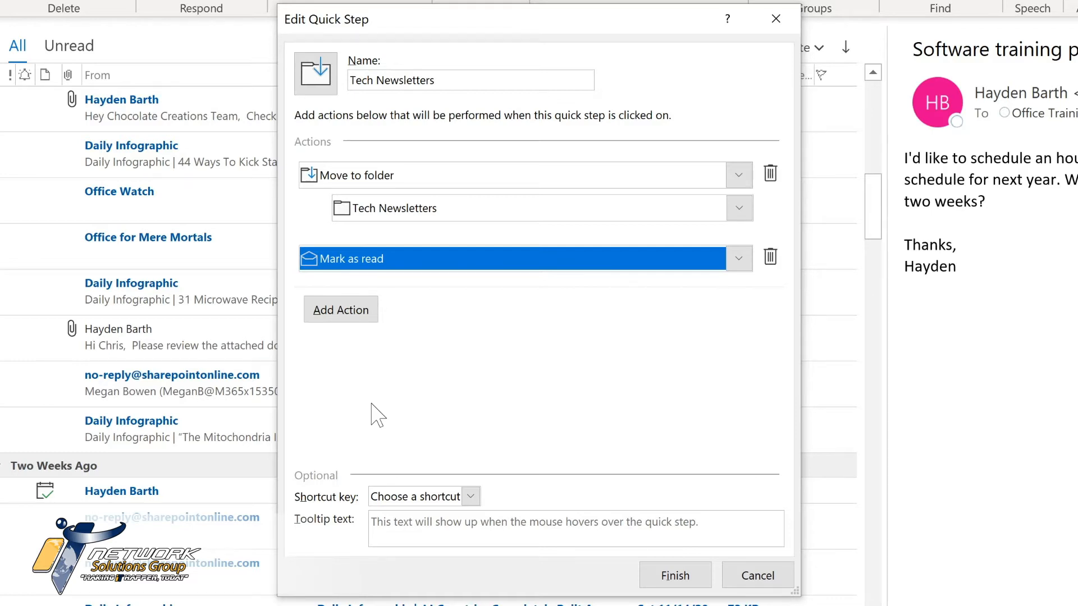
Step: Assign the shortcut CTRL+SHIFT+1 and the tooltip "Move to Tech Newsletter folder" to the Quick Step and save it
click(471, 496)
click(415, 539)
key(Tab)
text(Move to Tech Newsletter folder)
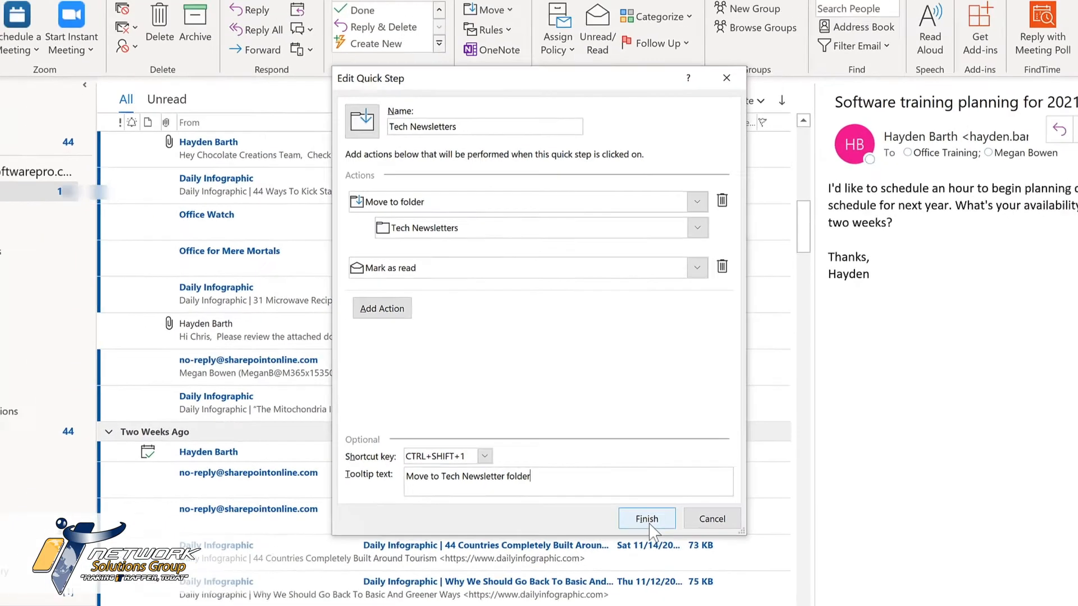
click(648, 521)
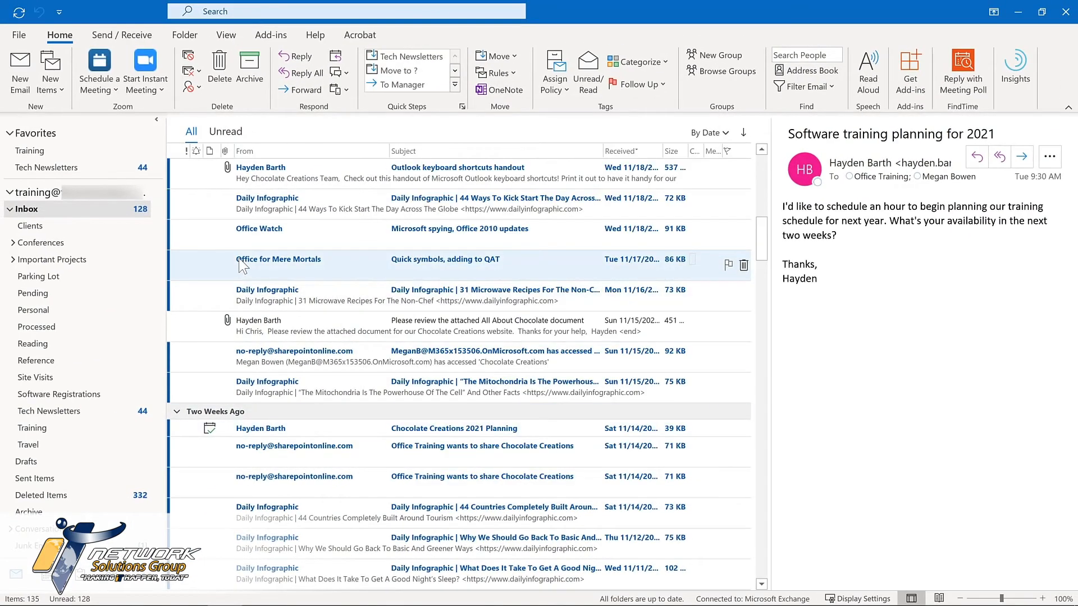
Step: Apply the Tech Newsletters Quick Step to the "Microsoft spying, Office 2010 updates" and "Quick symbols, adding to QAT" messages
click(260, 233)
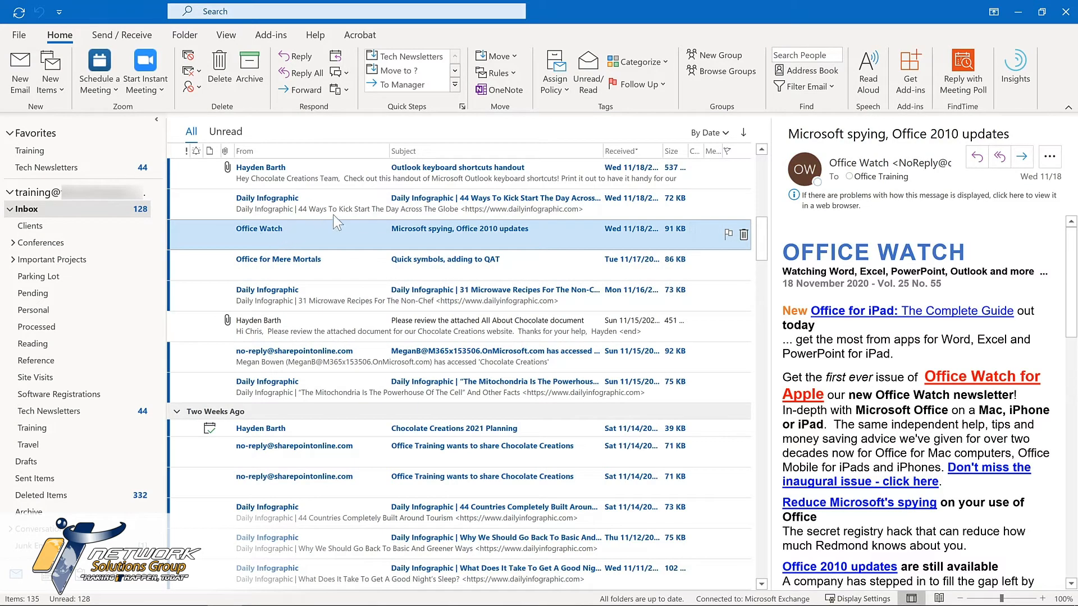
click(427, 56)
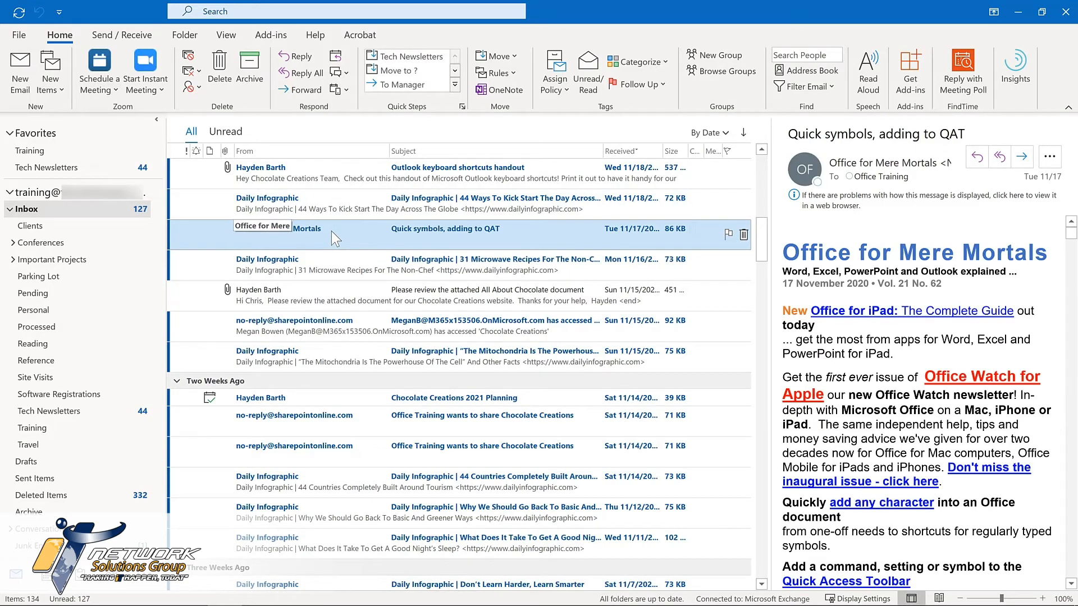
key(ctrl+shift+1)
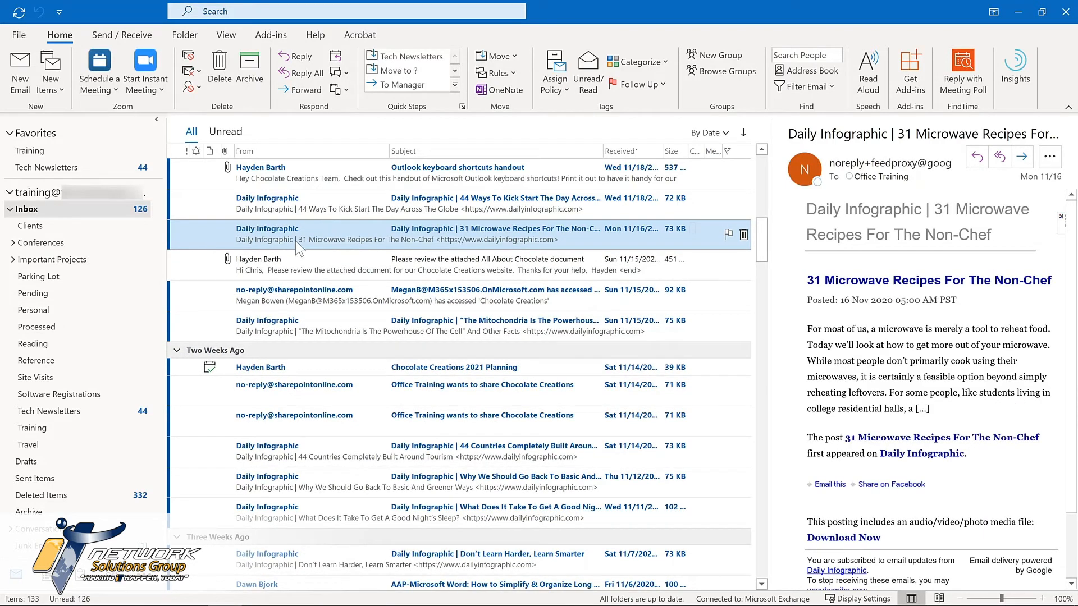
Step: Check the Tech Newsletters folder for the filed messages and open the Quick Steps management dialog
click(91, 416)
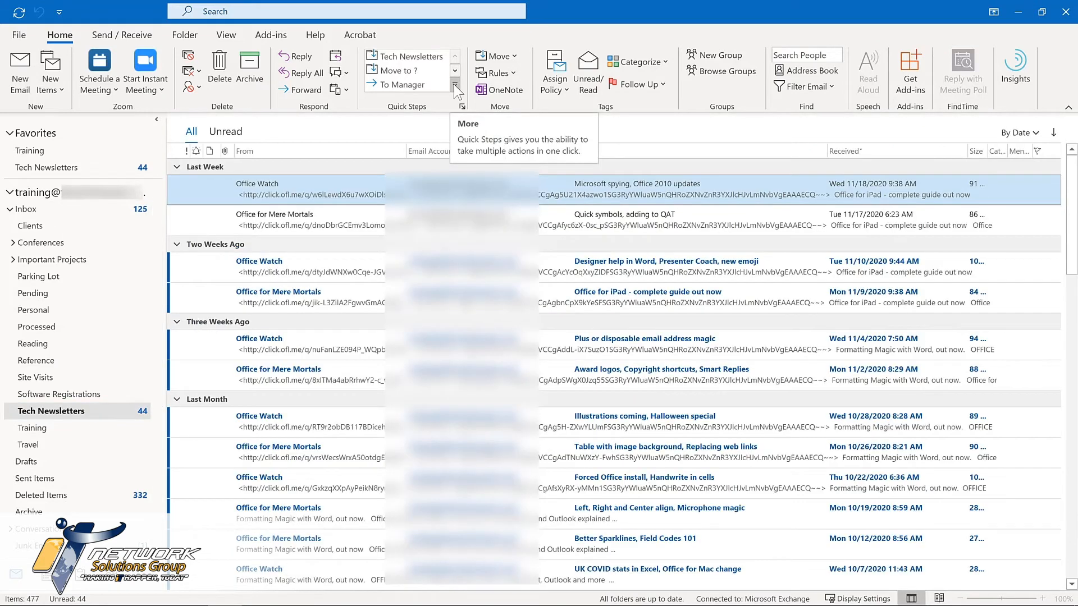
click(454, 84)
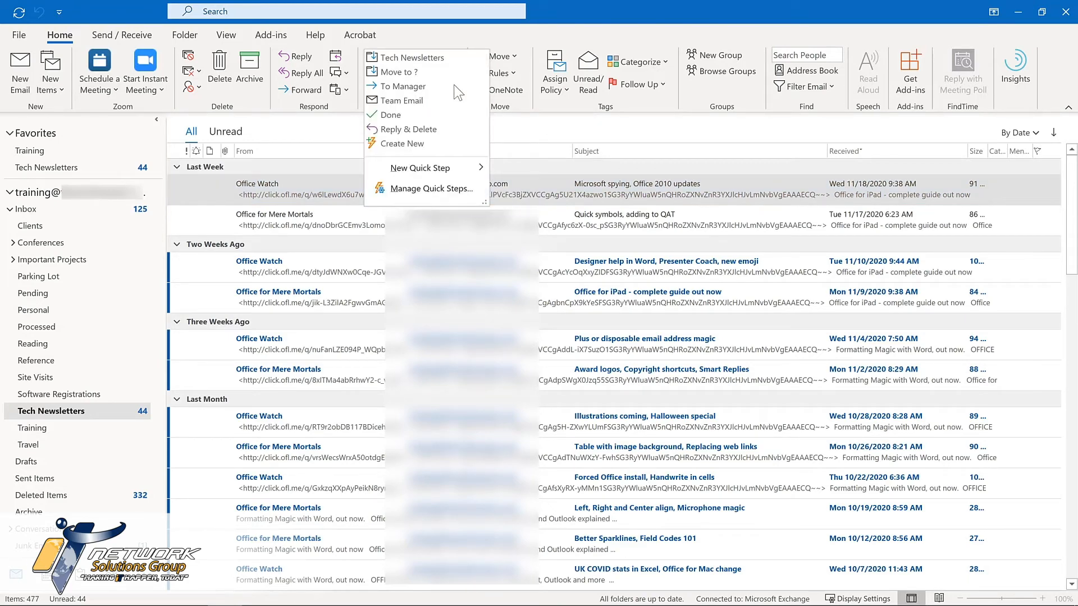
click(414, 191)
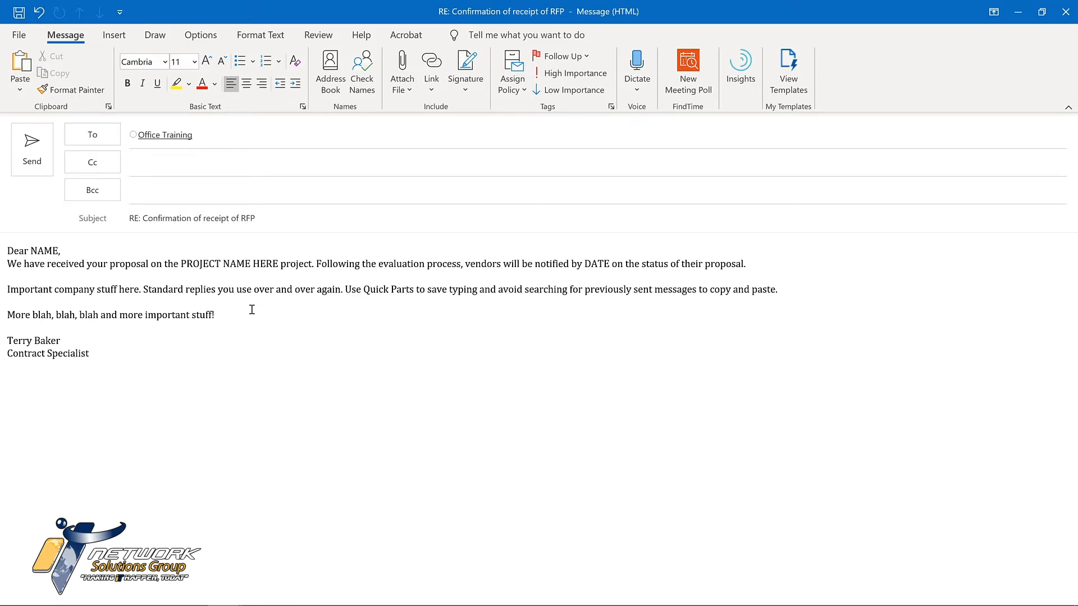
Step: Start saving the entire body of the RFP receipt reply to the Quick Part Gallery under the name "Proposal response"
key(ctrl+a)
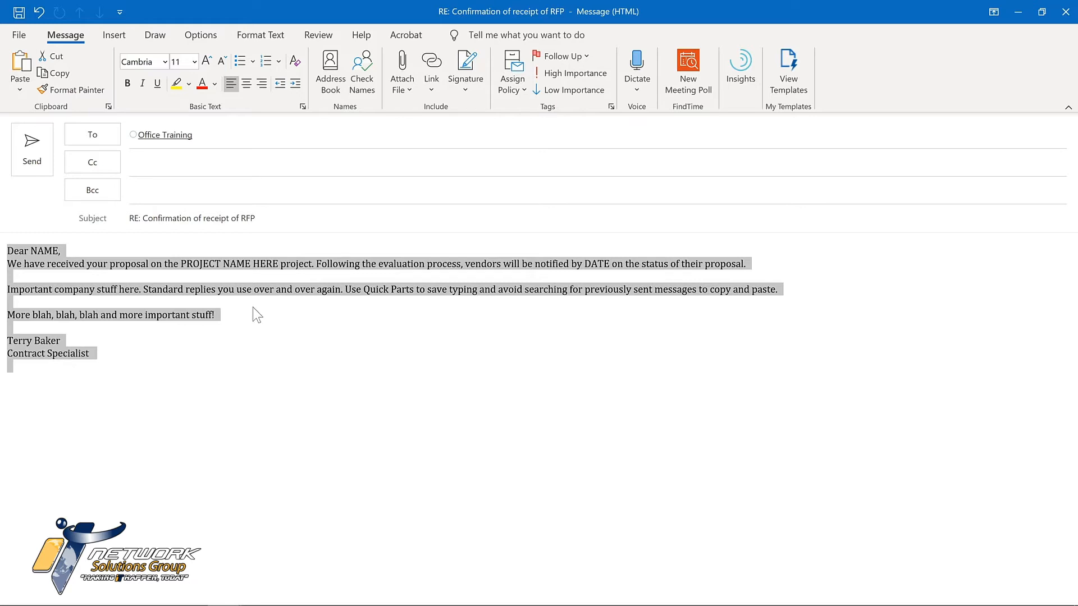
click(104, 35)
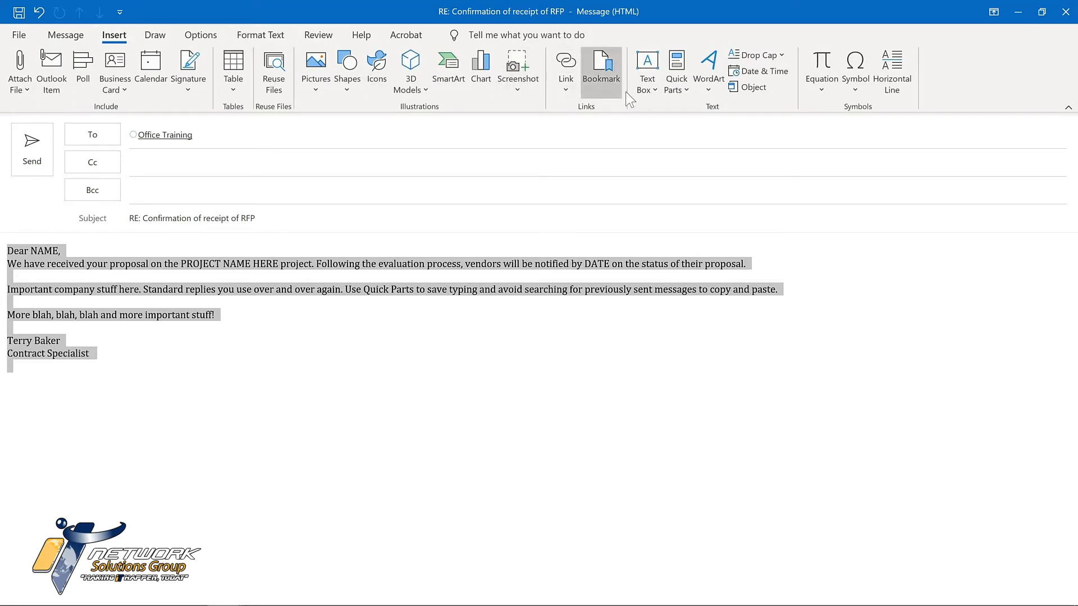
click(686, 92)
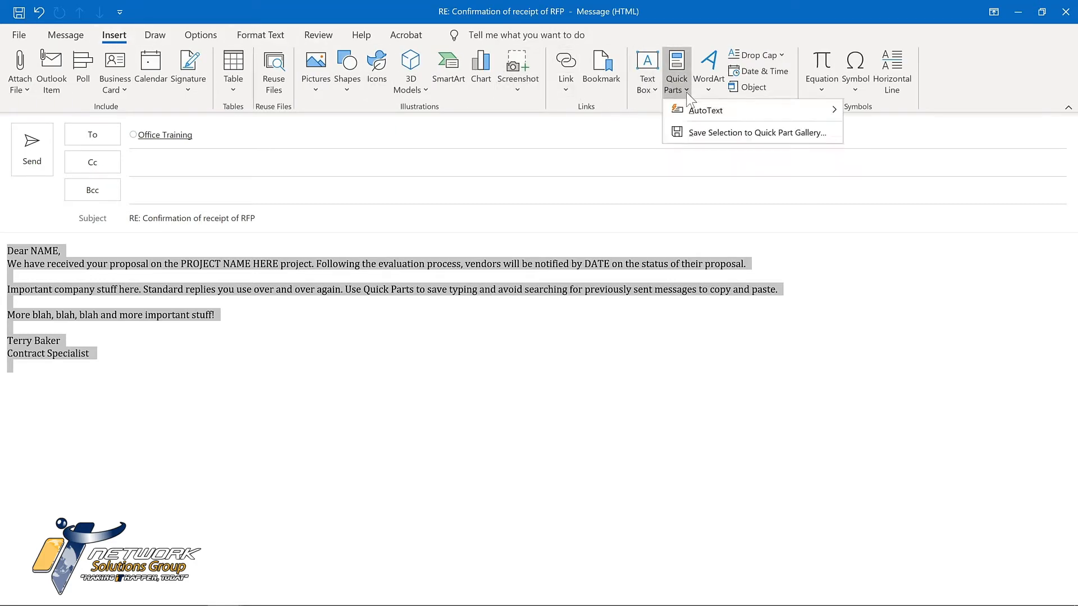
click(706, 133)
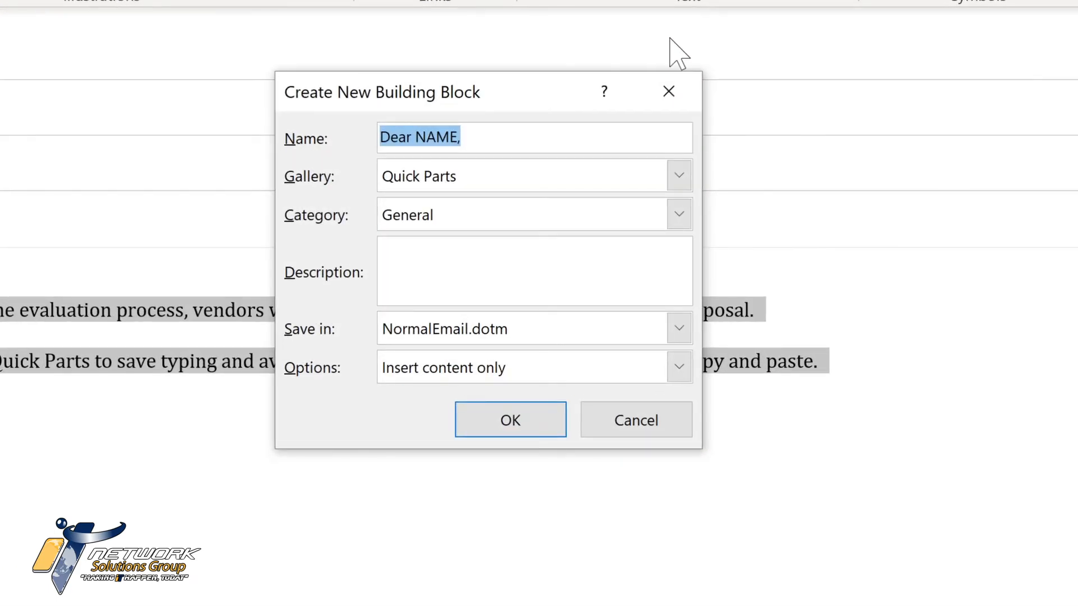
text(Proposal response)
Step: Create a new category named "Proposals" for the Proposal response building block
click(678, 214)
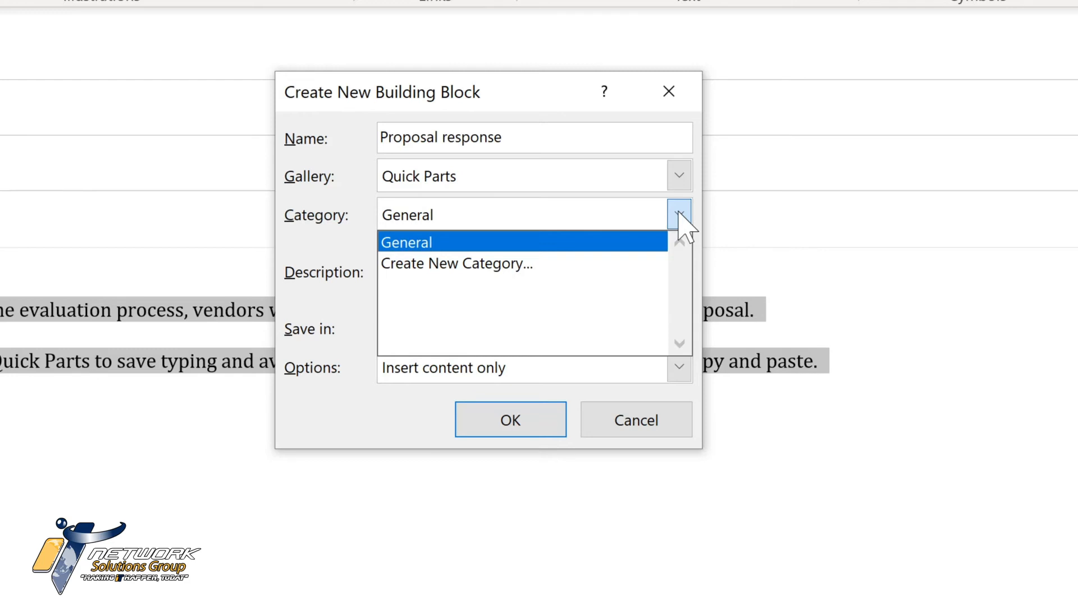
click(494, 264)
text(Pro)
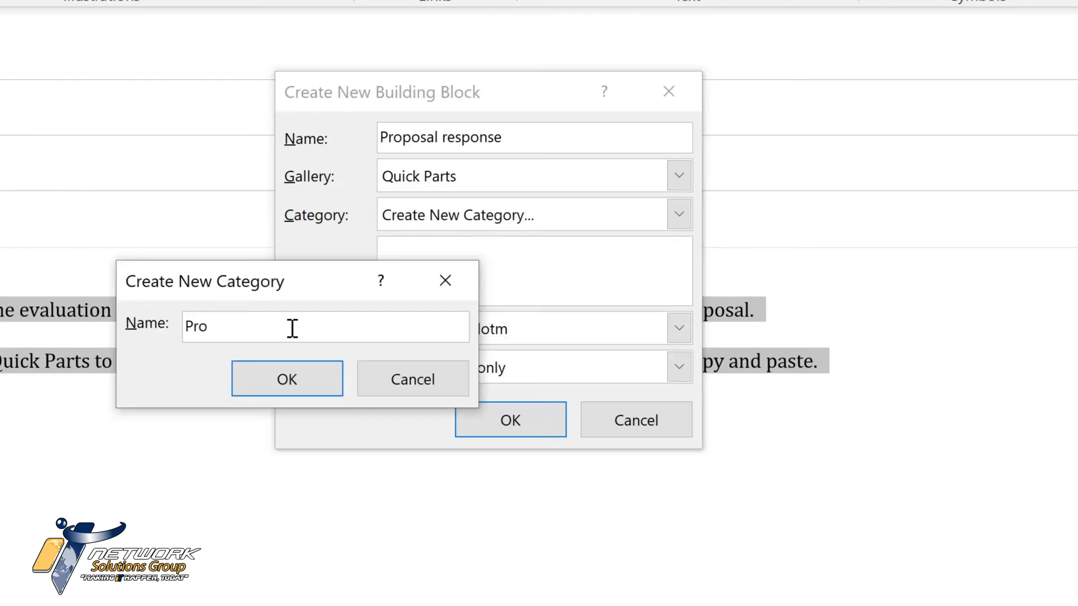
text(posals)
key(Return)
Step: Describe the building block as "Response to project proposals", keep the "Insert content only" option, and save it
click(423, 250)
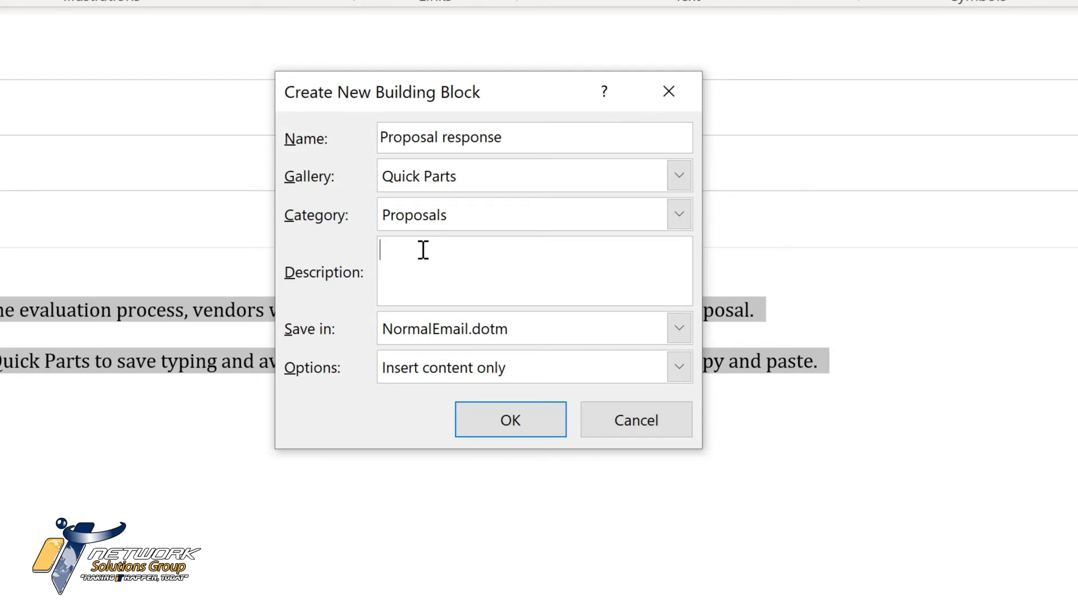
text(Response to project proposals)
click(679, 369)
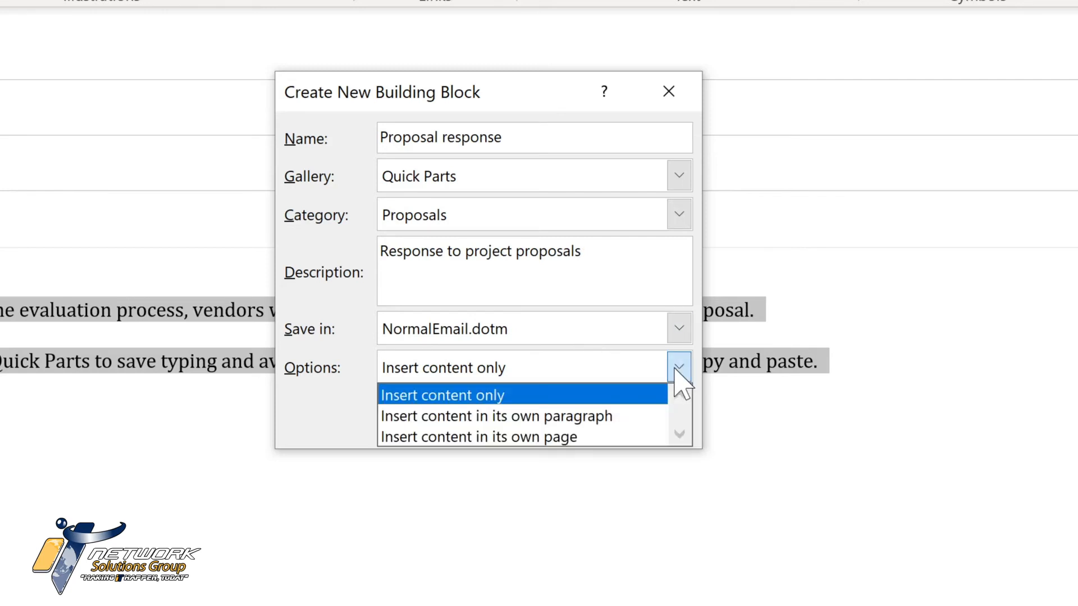
click(675, 370)
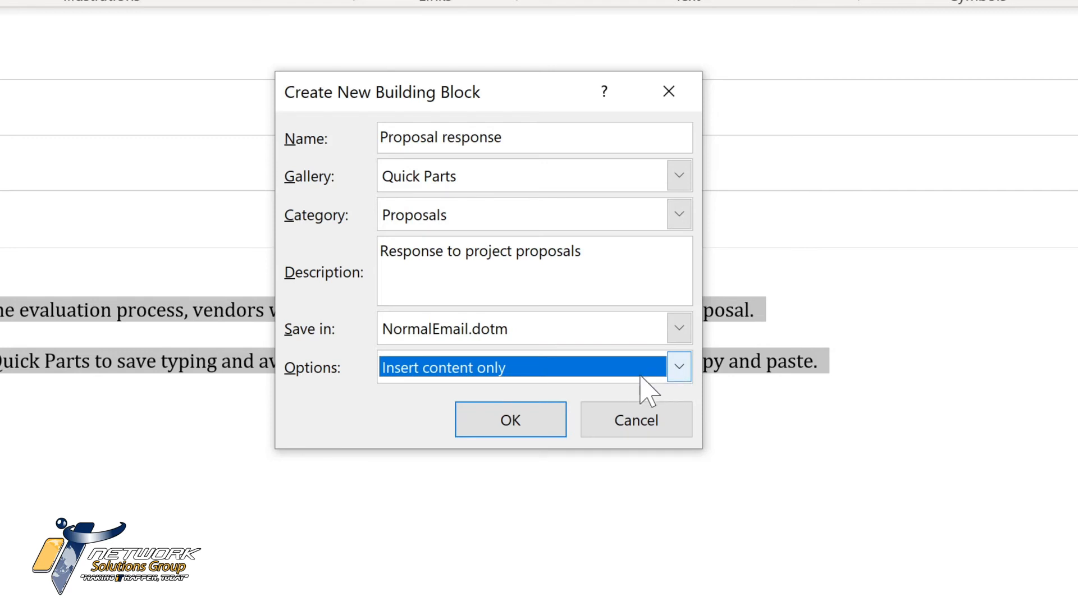
click(509, 427)
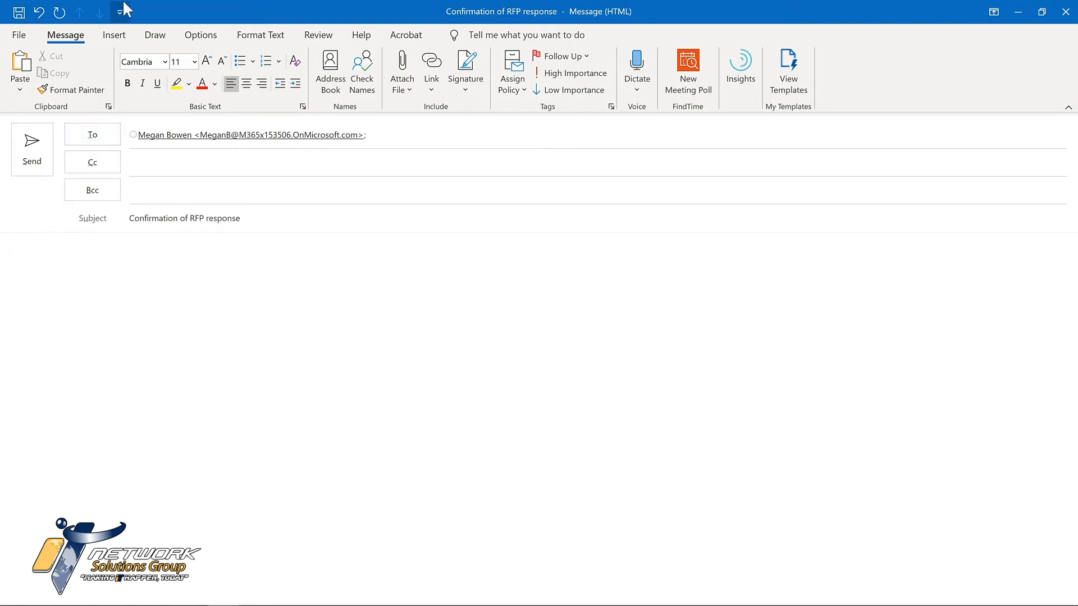
Step: Insert the Proposal response Quick Part into the body of the "Confirmation of RFP response" message
click(115, 37)
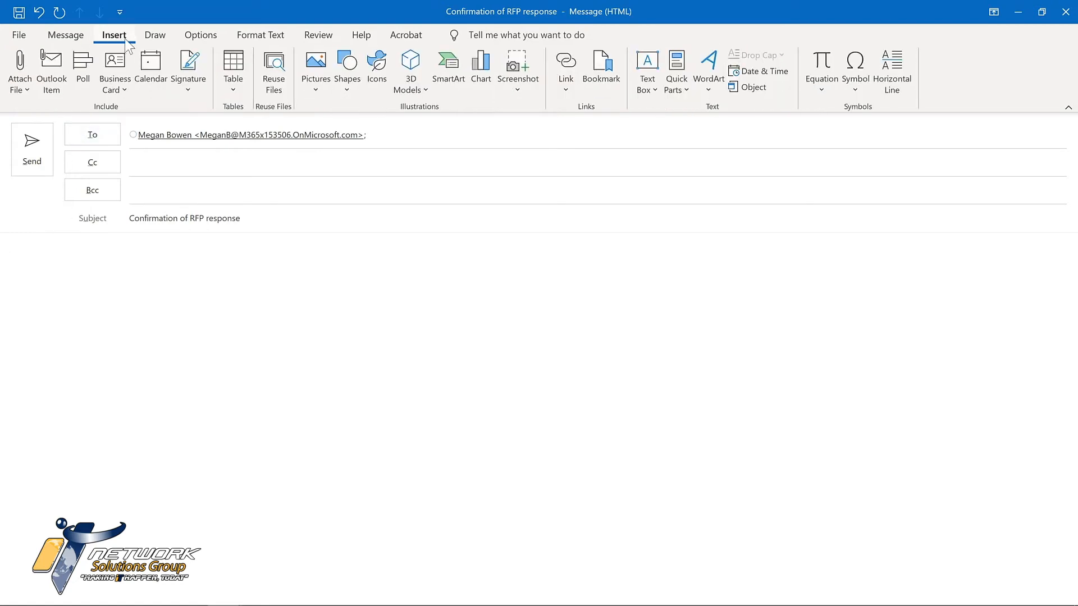
click(676, 89)
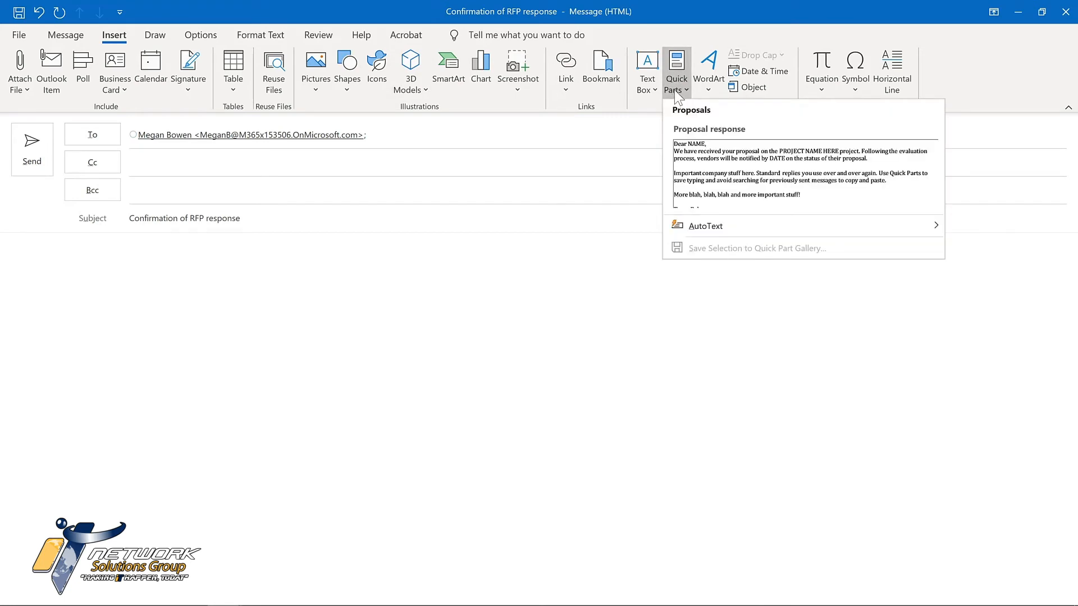
click(723, 164)
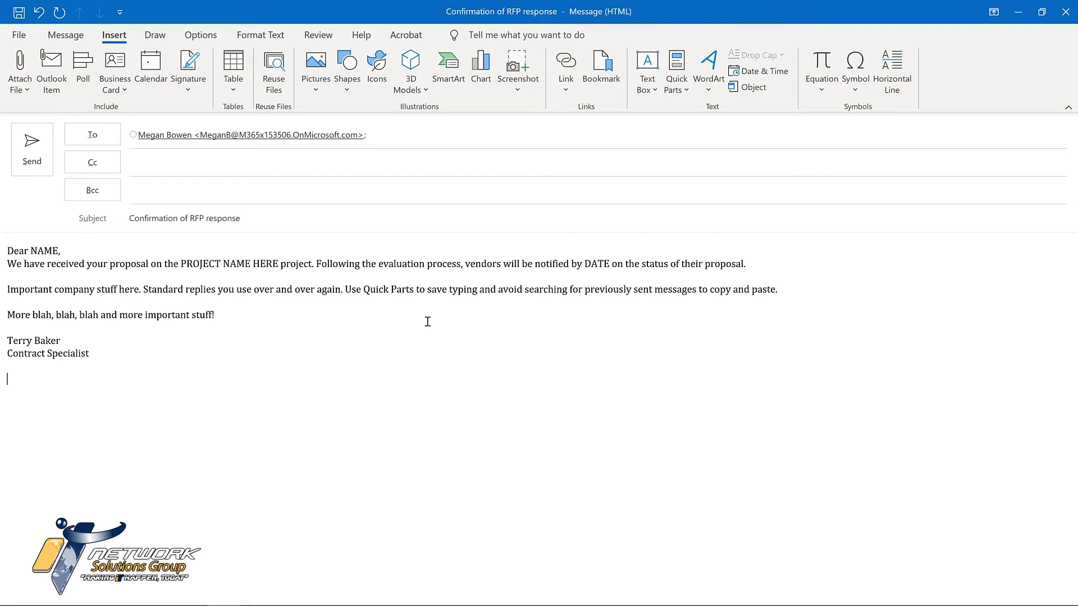
Step: Open the building blocks organizer for managing or deleting the Proposal response Quick Part
click(677, 84)
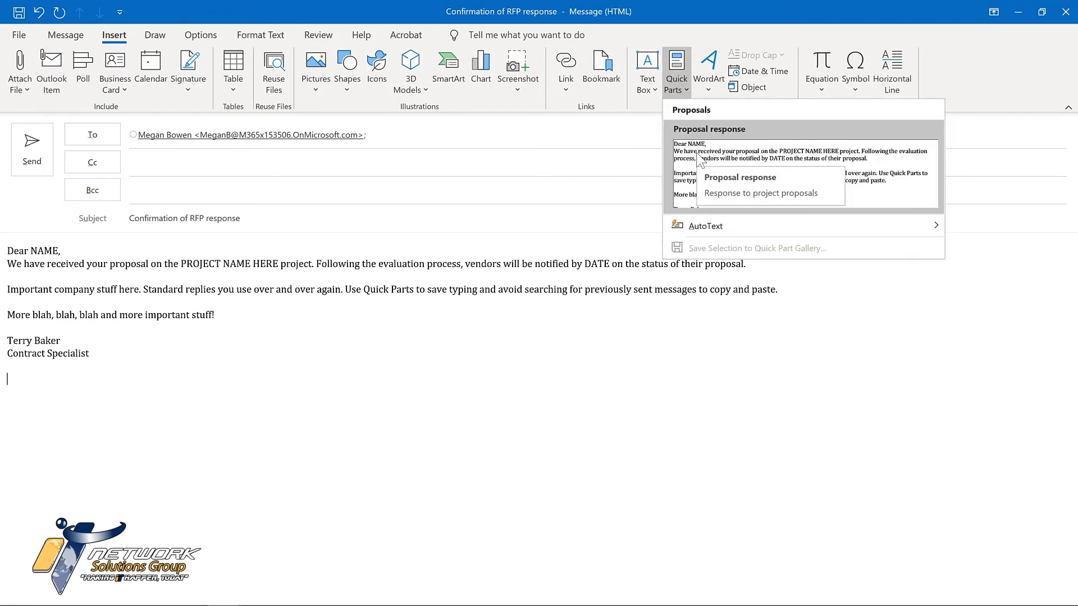
right_click(700, 161)
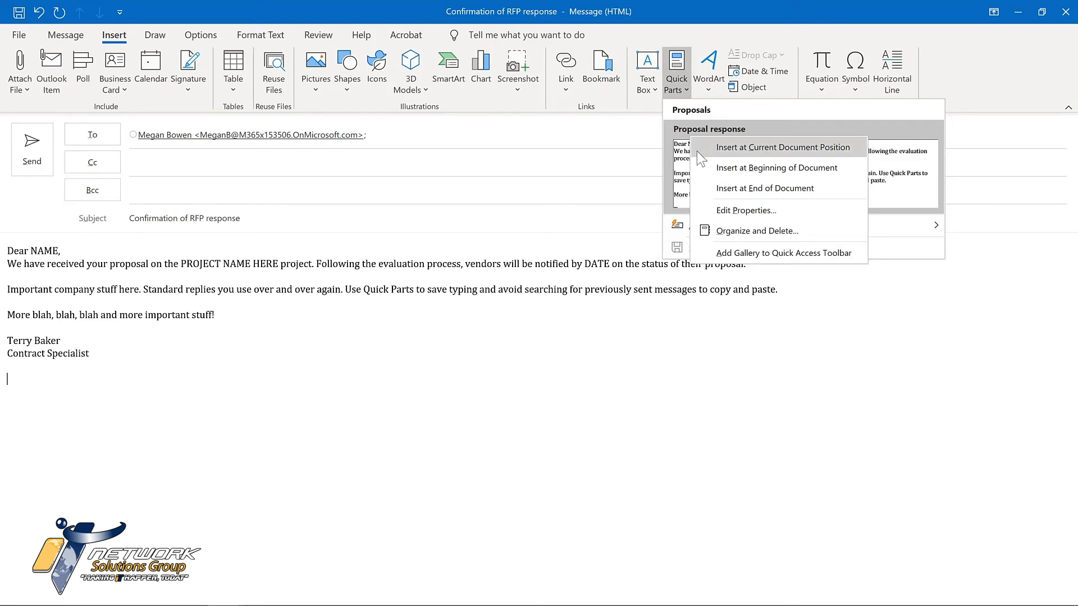
click(723, 228)
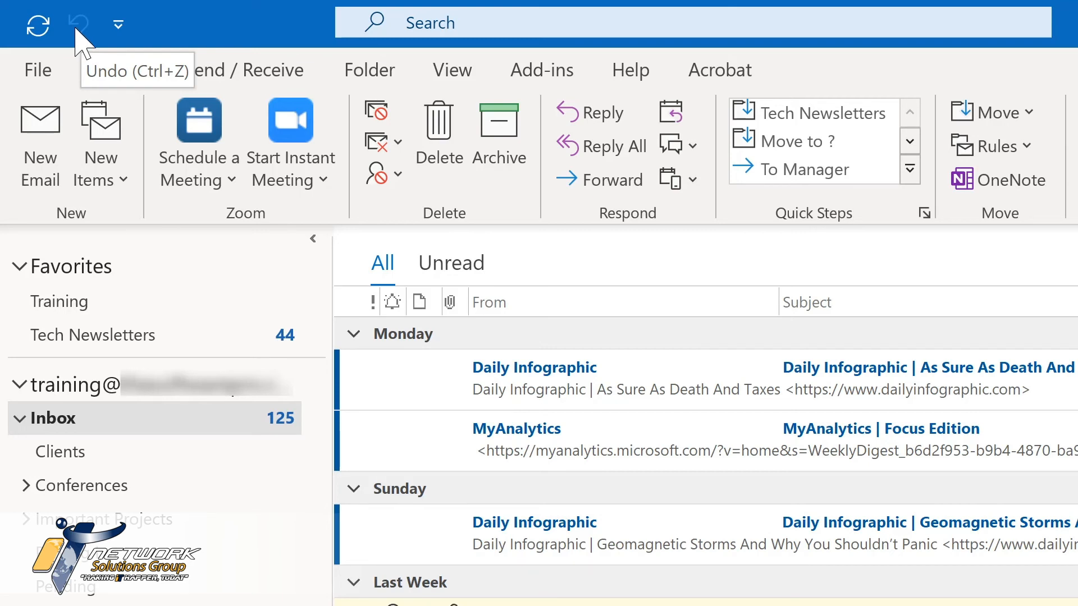
Step: Add the Reply, Reply All and Forward commands to the main mail window's Quick Access Toolbar
click(118, 25)
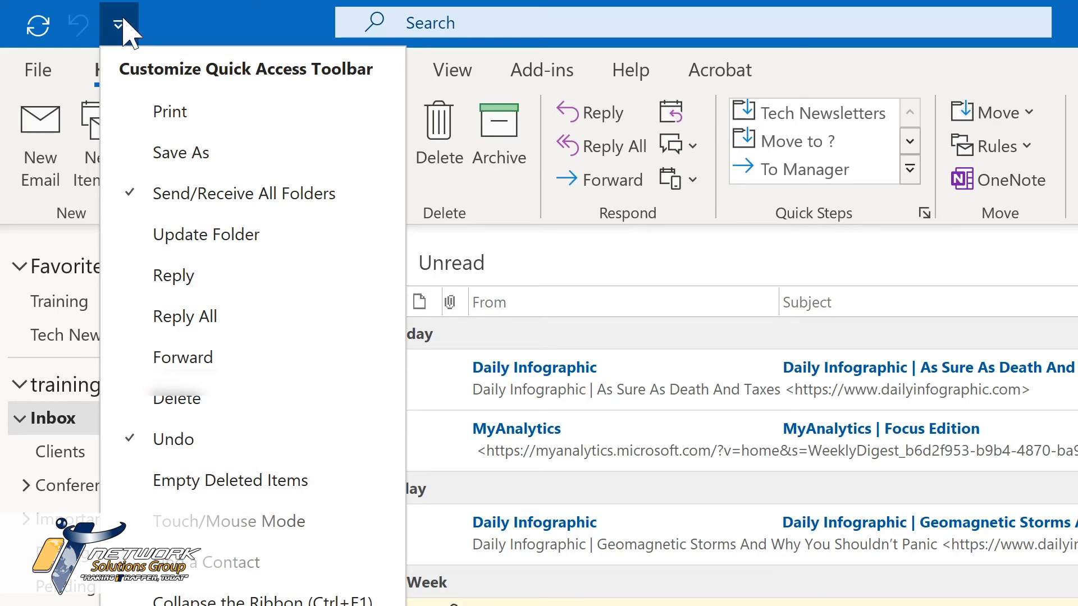
click(173, 279)
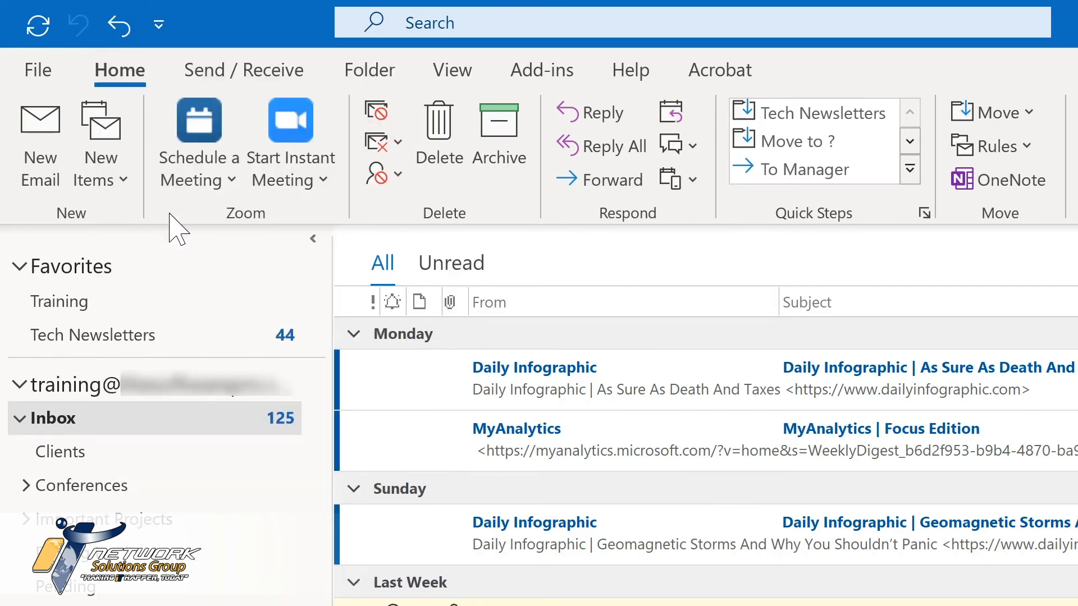
click(163, 28)
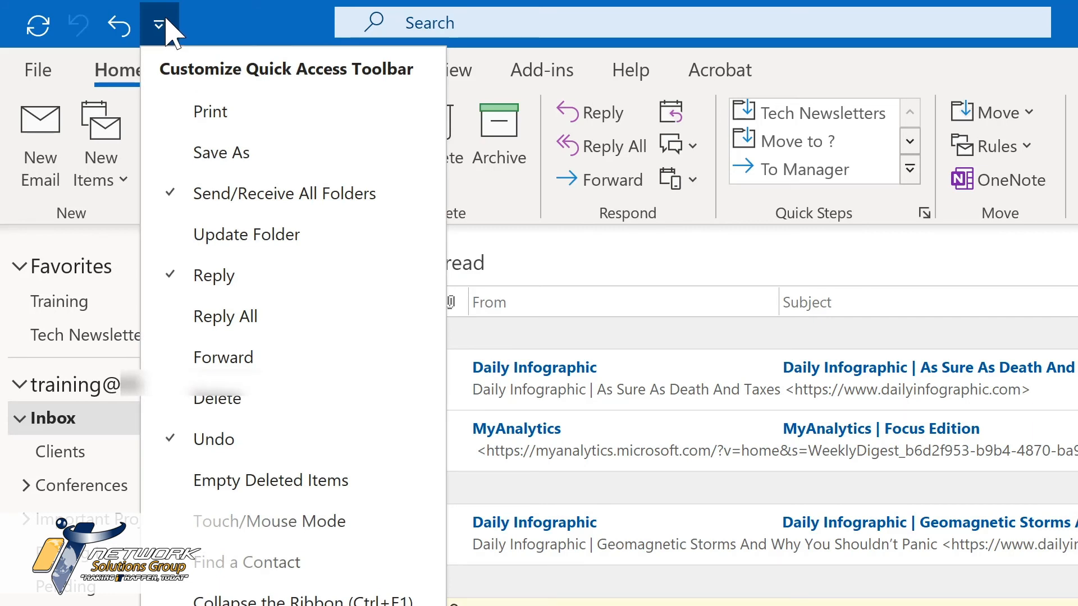
click(212, 315)
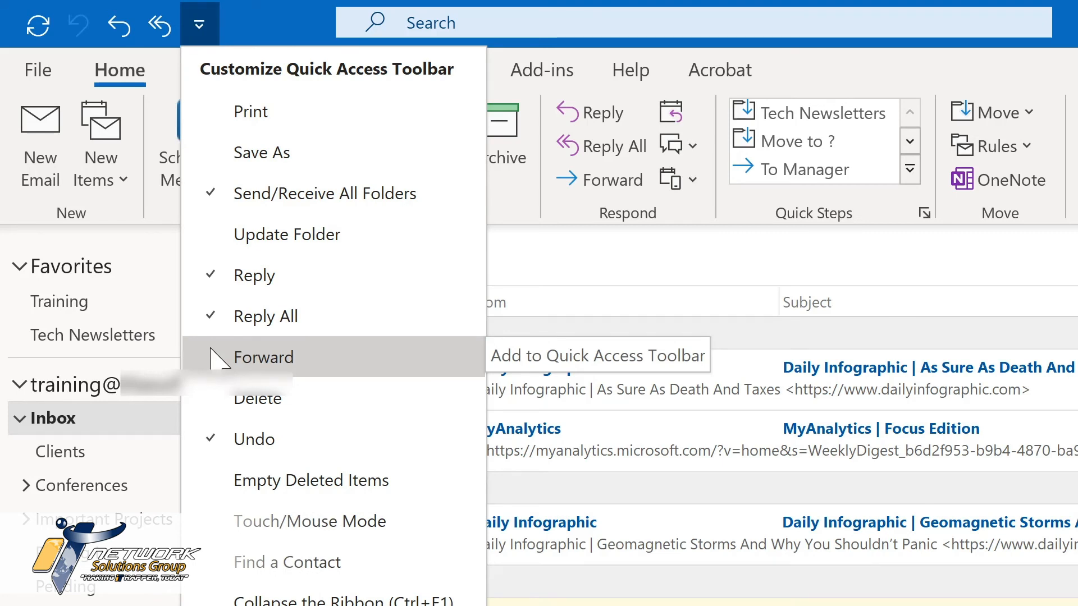
click(213, 358)
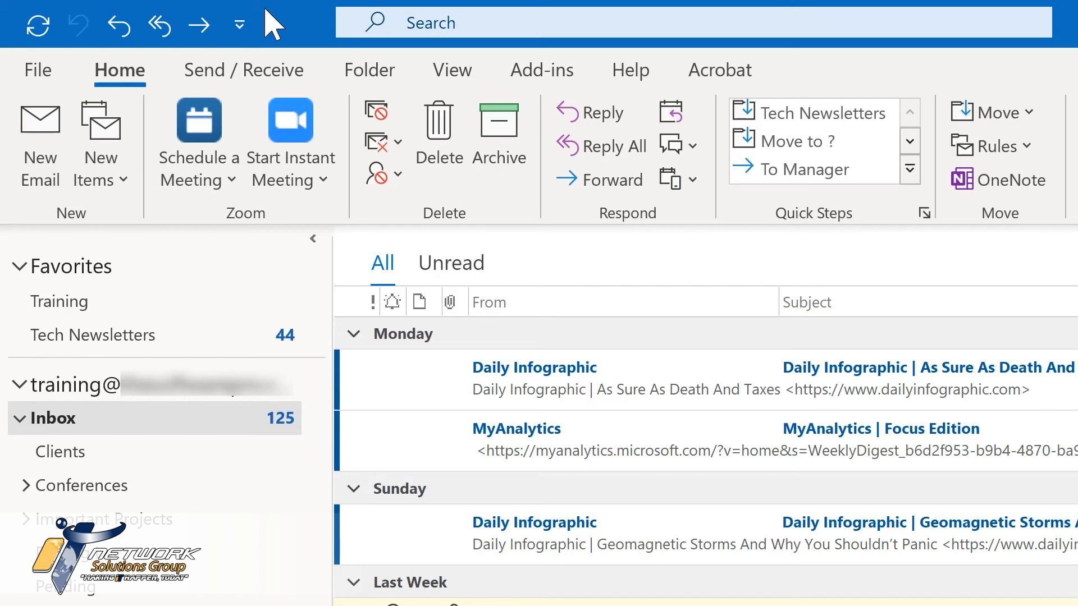
Step: Create a new email message and add the Quick Parts command to the message window's Quick Access Toolbar
key(ctrl+n)
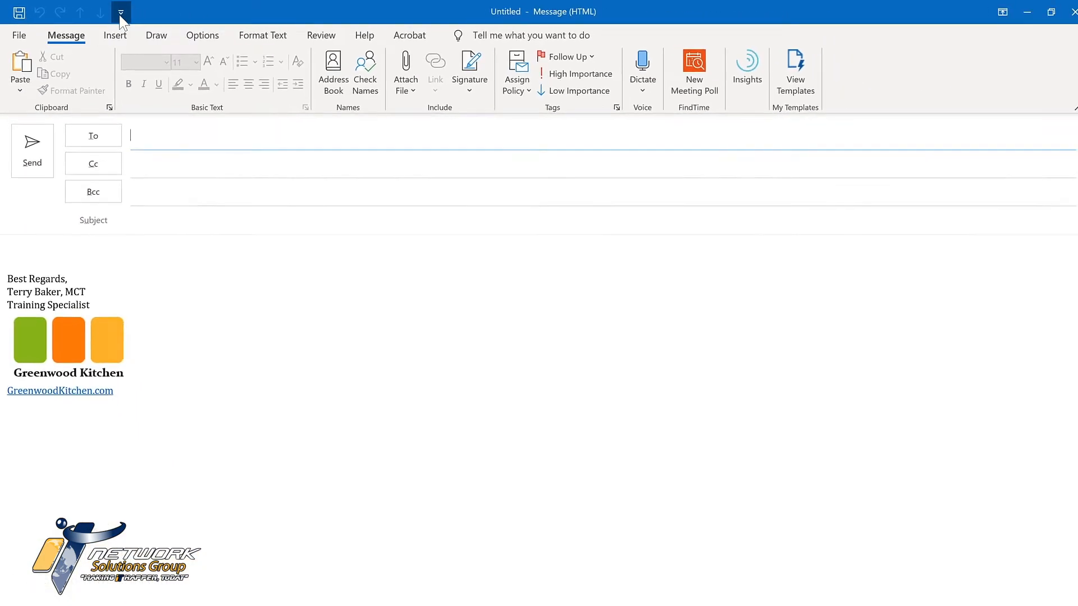
click(120, 16)
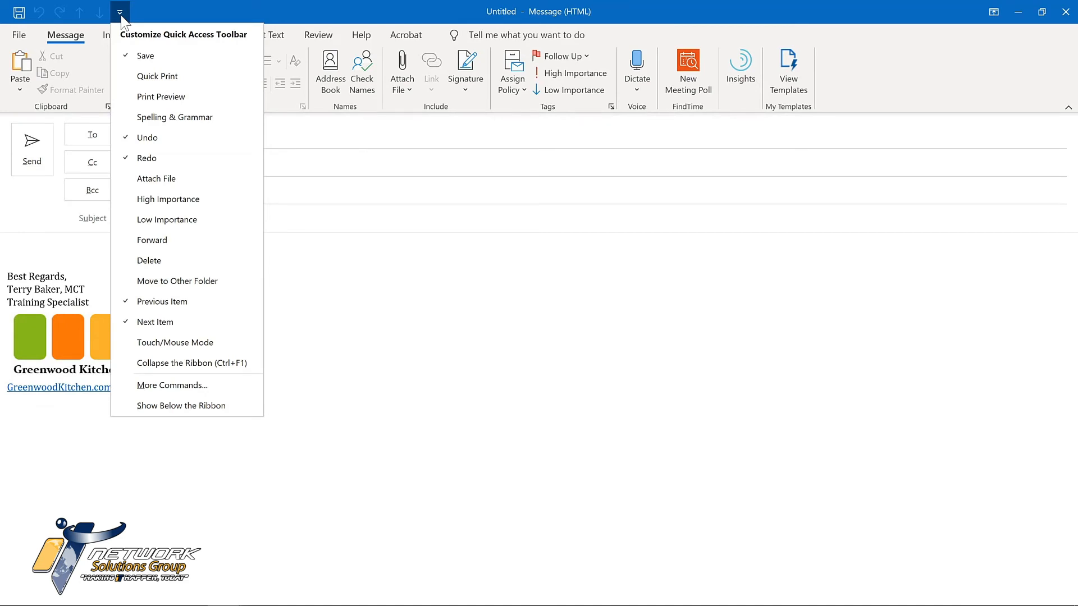
click(120, 13)
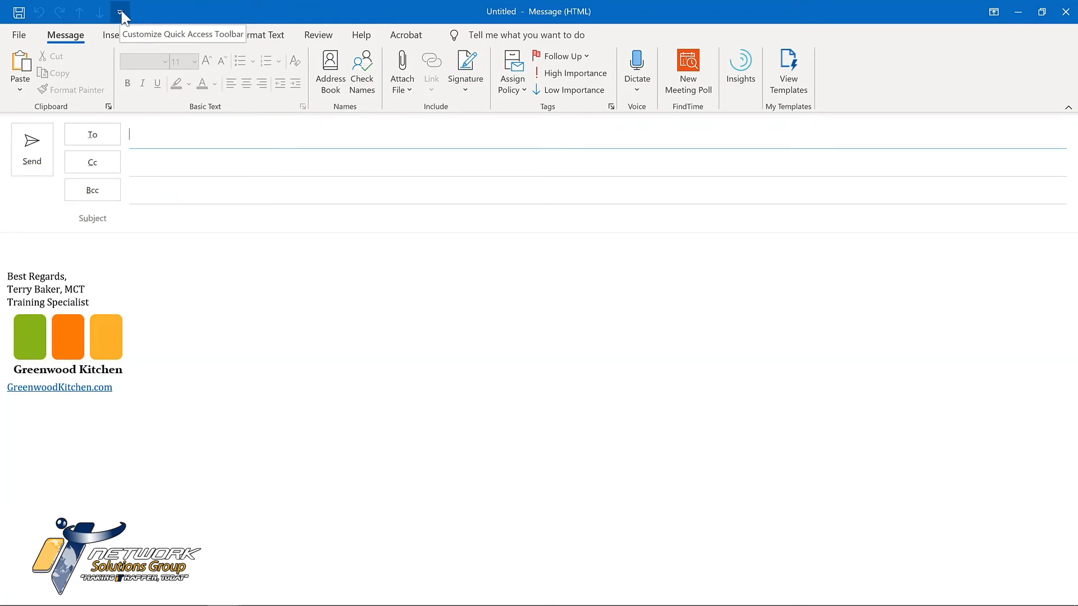
click(42, 239)
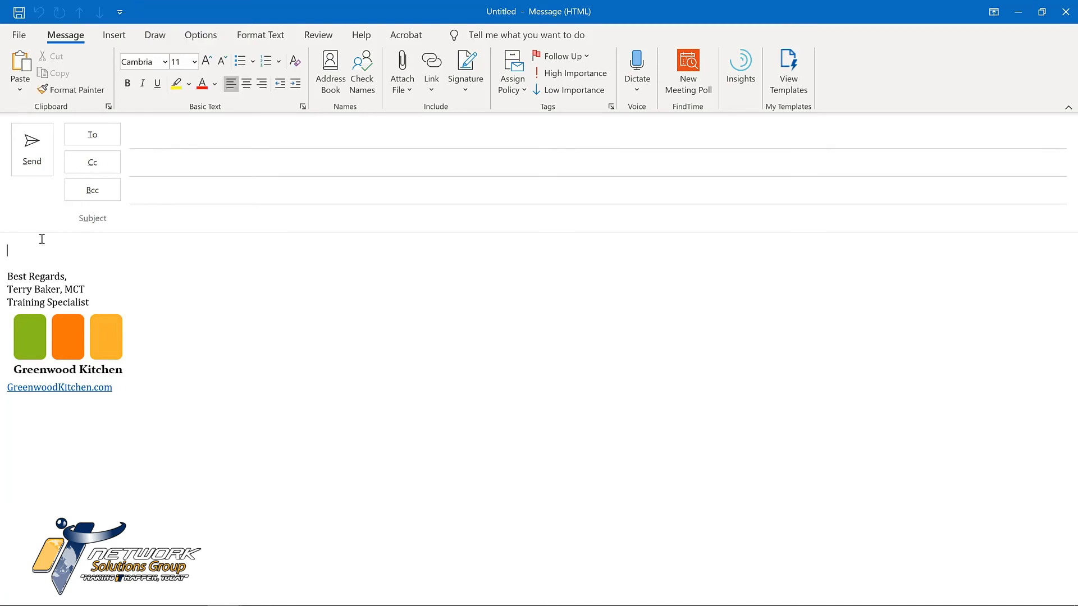
click(113, 38)
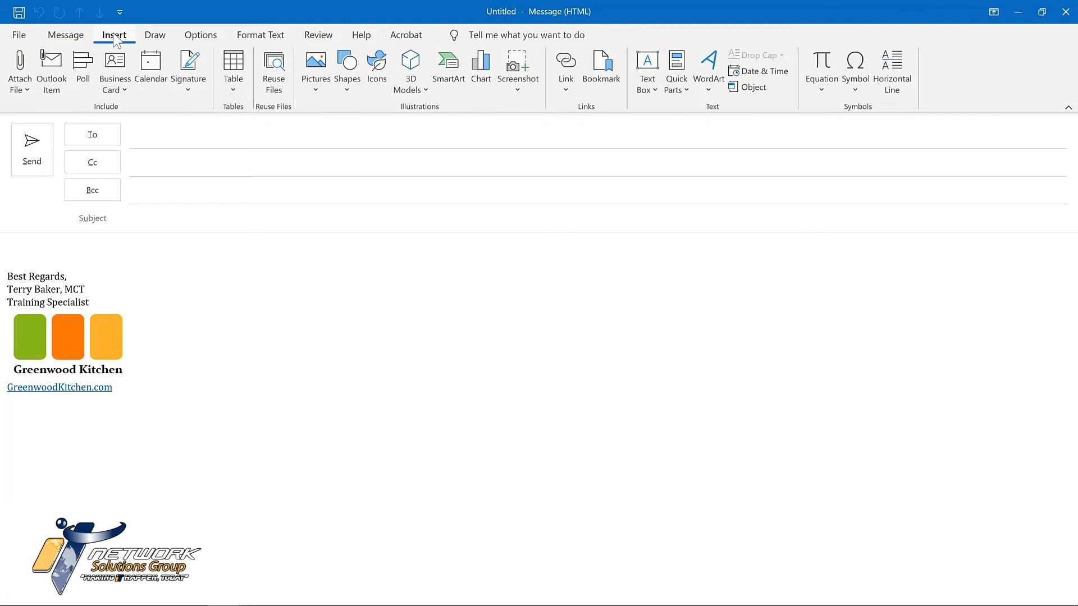
right_click(677, 66)
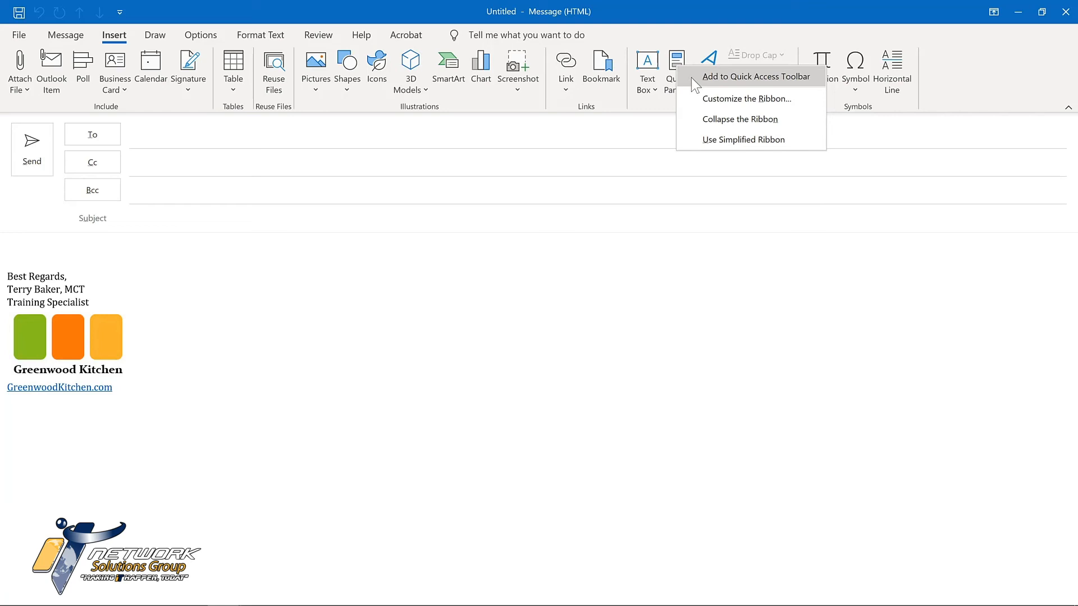
click(696, 85)
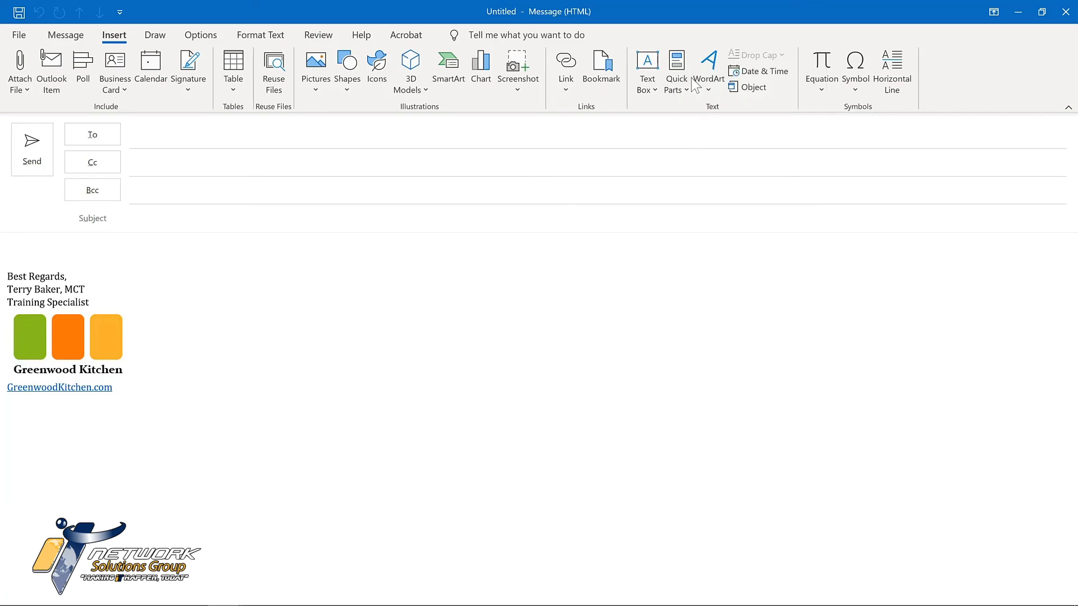
Step: Add the Delay Delivery command to the message window's Quick Access Toolbar
click(201, 36)
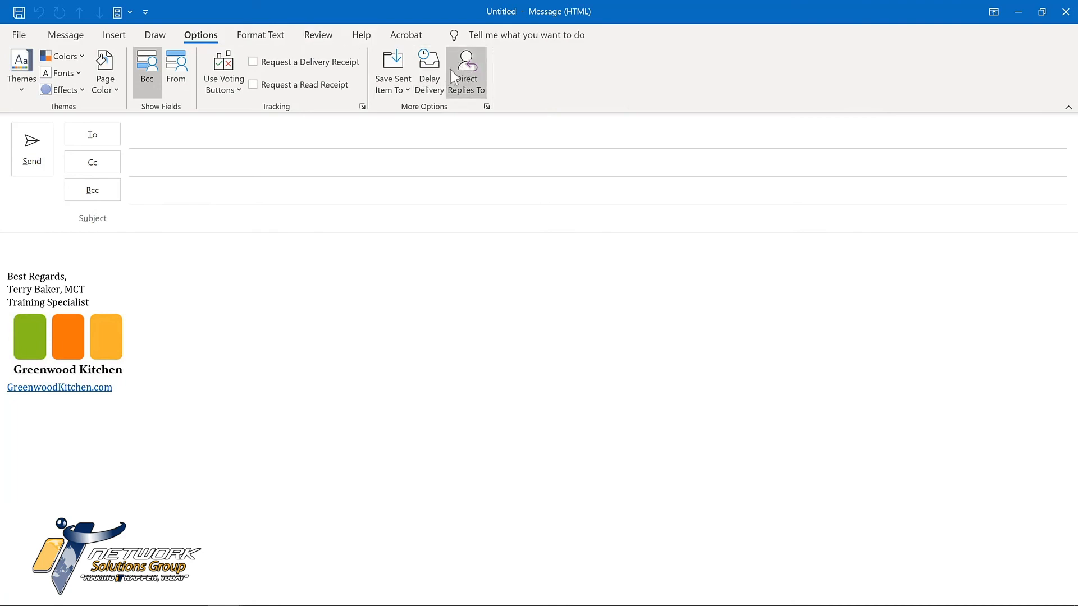
right_click(436, 79)
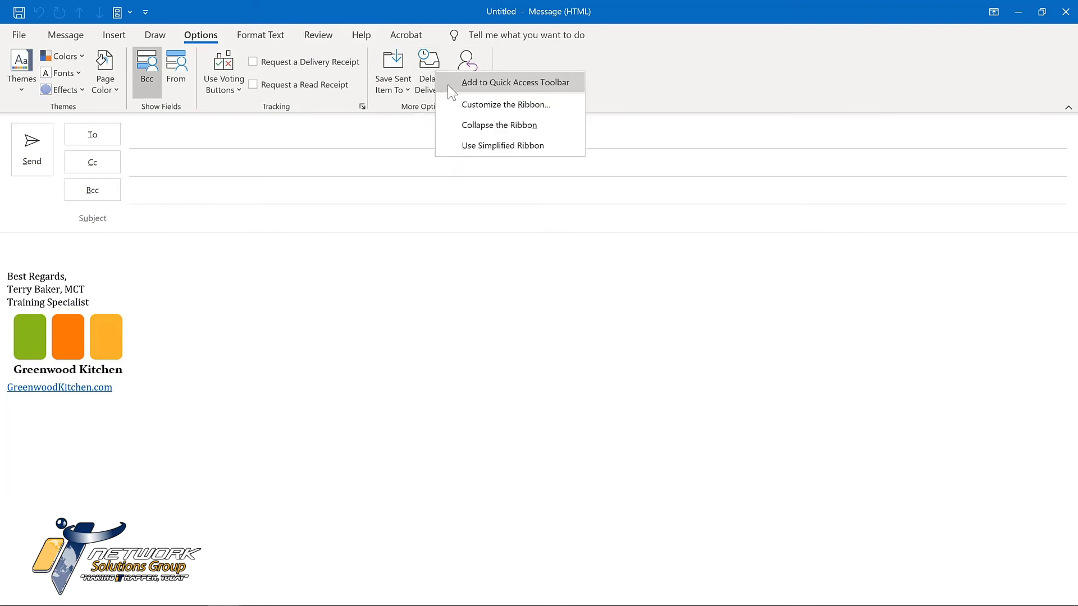
click(449, 82)
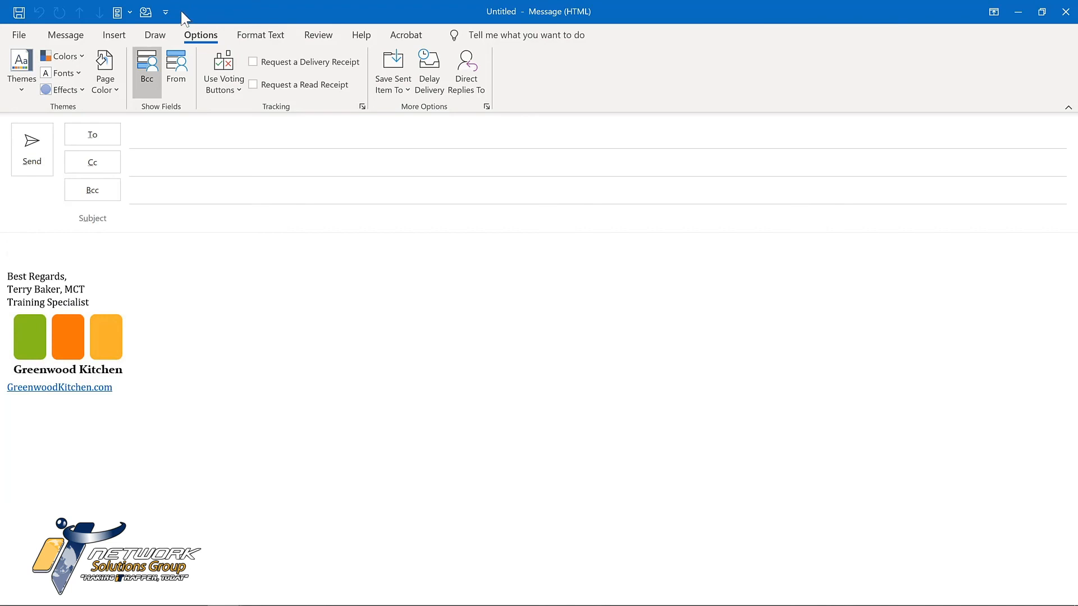
Step: Show the Quick Access Toolbar below the ribbon and open the main mail window's full toolbar customization options
click(166, 12)
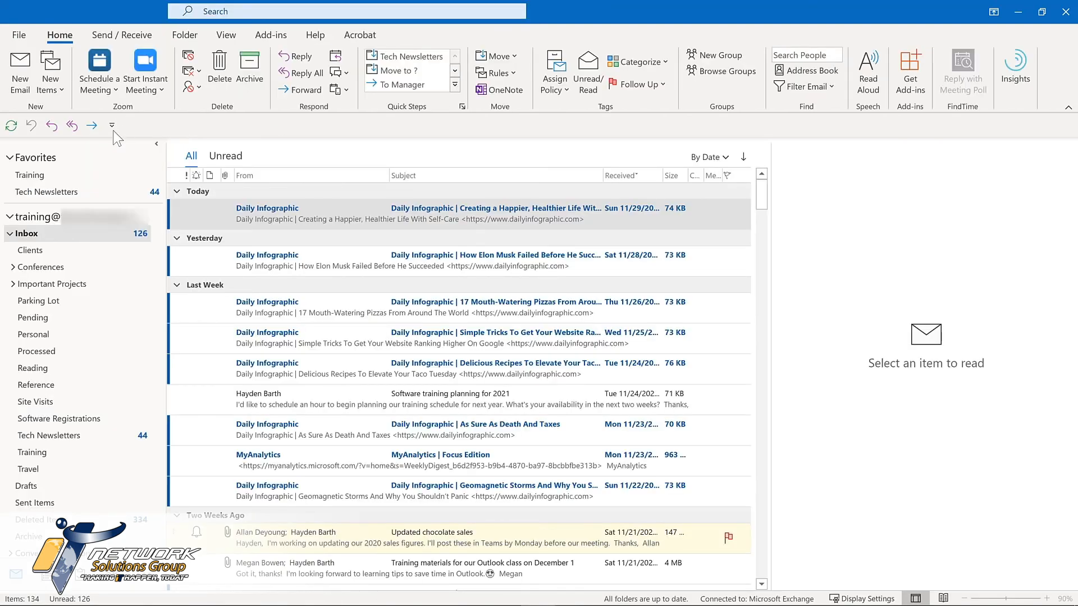
click(112, 127)
click(111, 126)
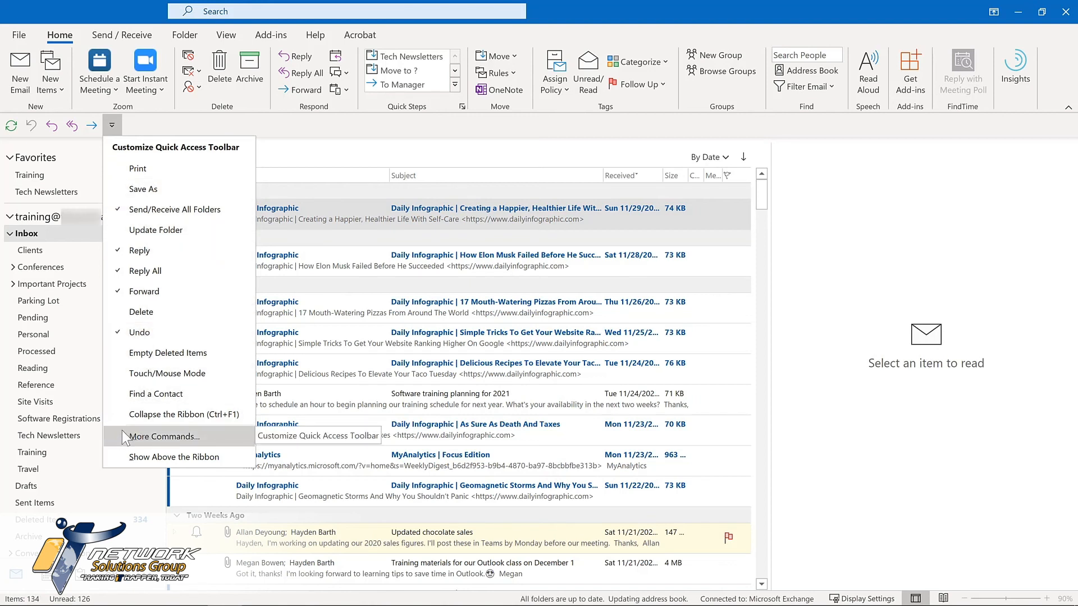
right_click(66, 129)
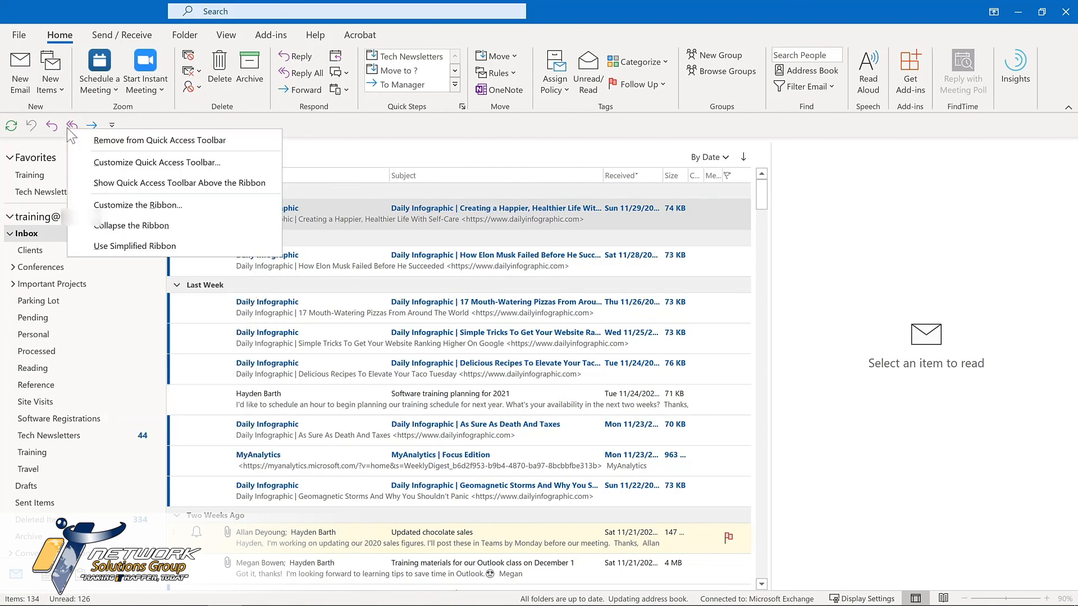
click(88, 159)
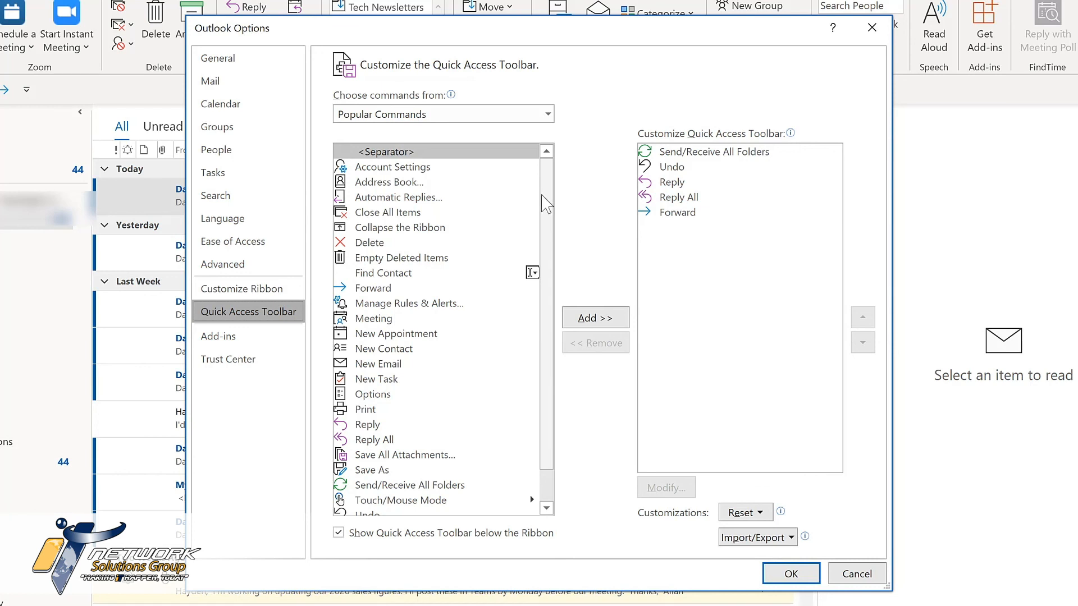
Step: Add the popular commands Manage Rules & Alerts, Meeting, New Email and New Task to the Quick Access Toolbar
click(408, 311)
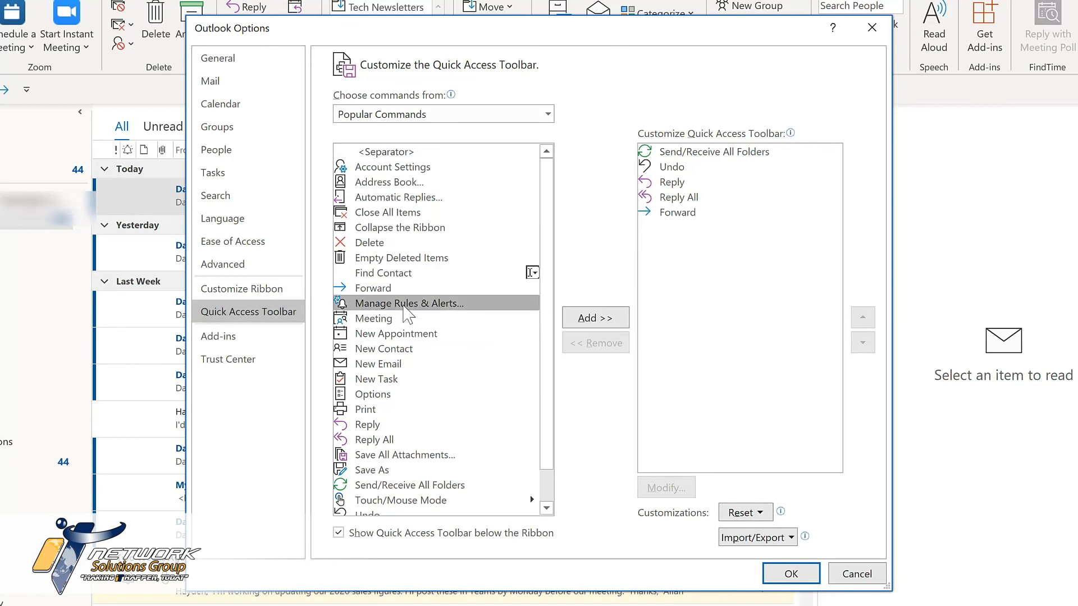
click(599, 325)
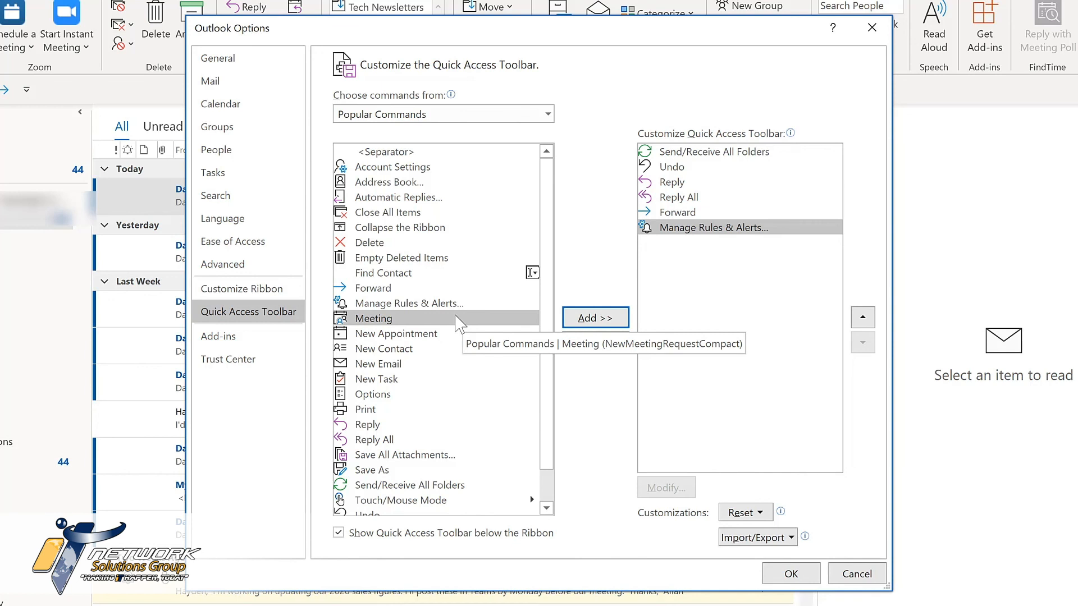
click(588, 319)
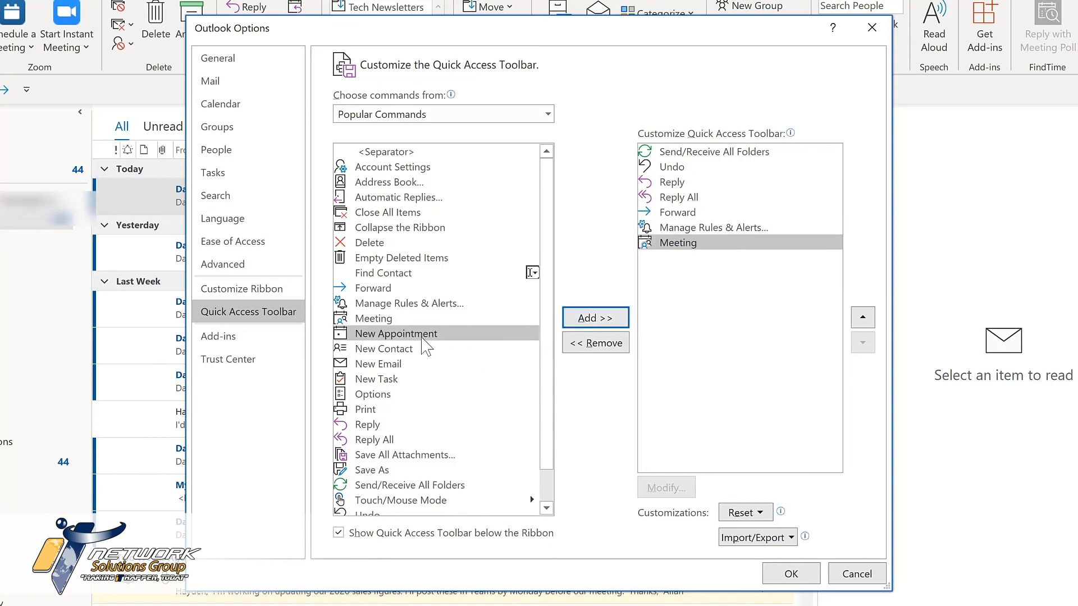
click(386, 366)
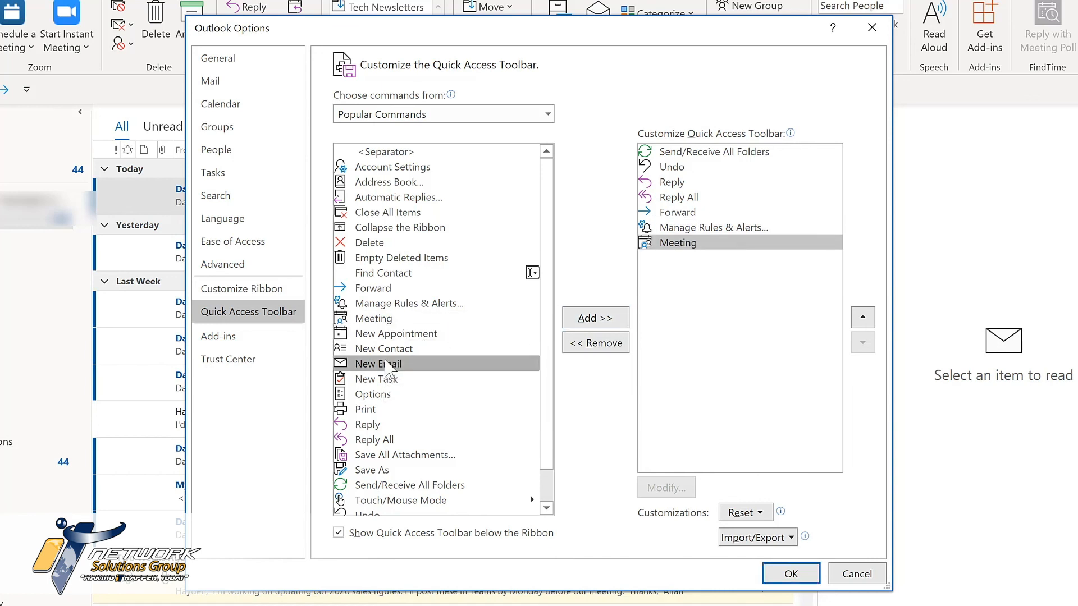
double_click(386, 366)
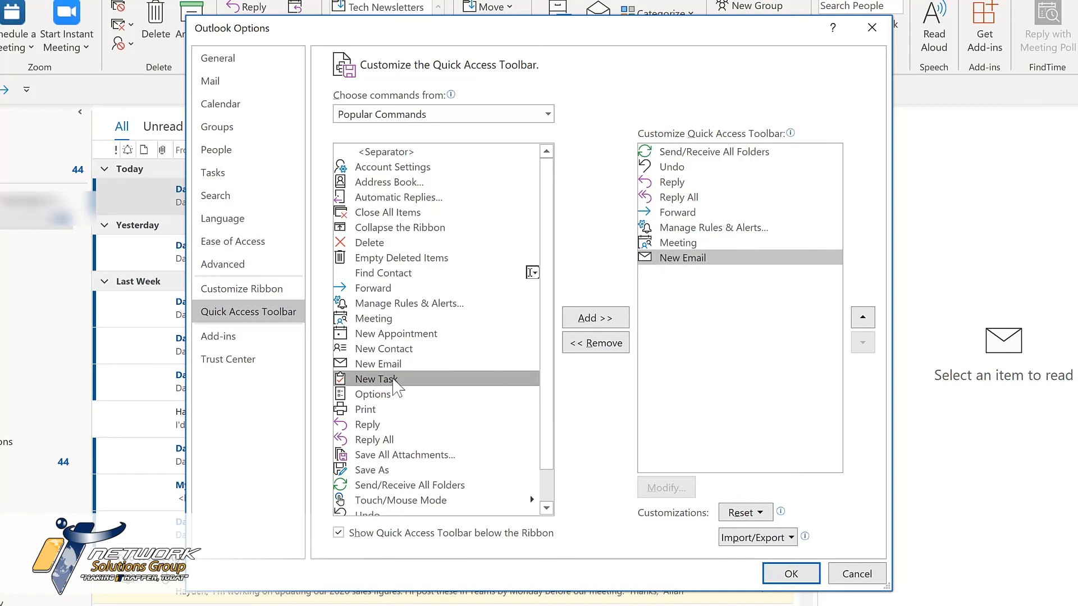
double_click(393, 381)
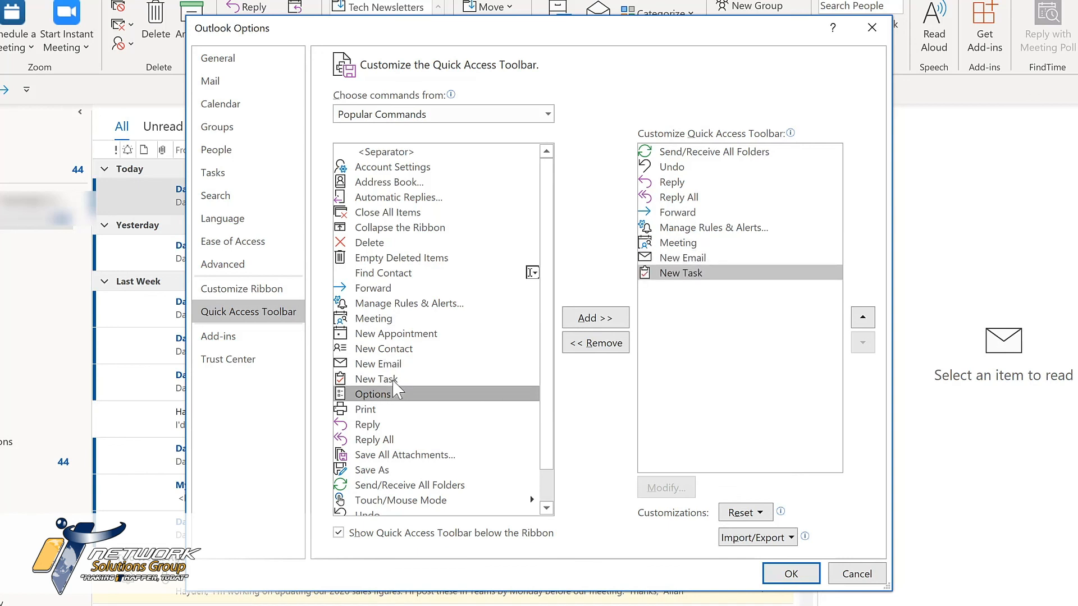
Step: Review the available command categories, then move New Email up two places to directly after Forward in the toolbar order
click(548, 115)
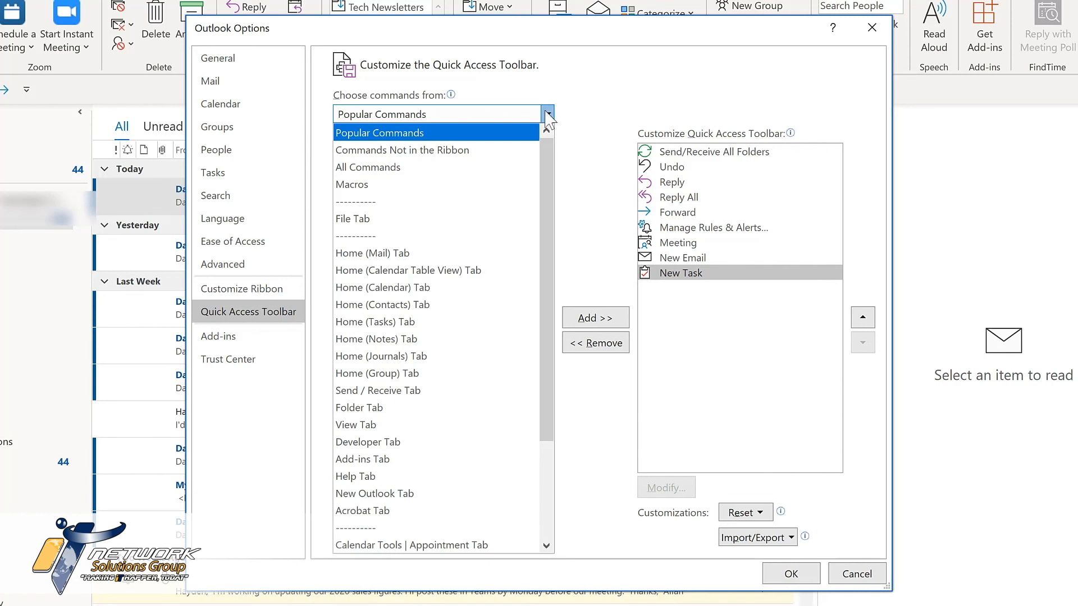
click(725, 261)
click(724, 261)
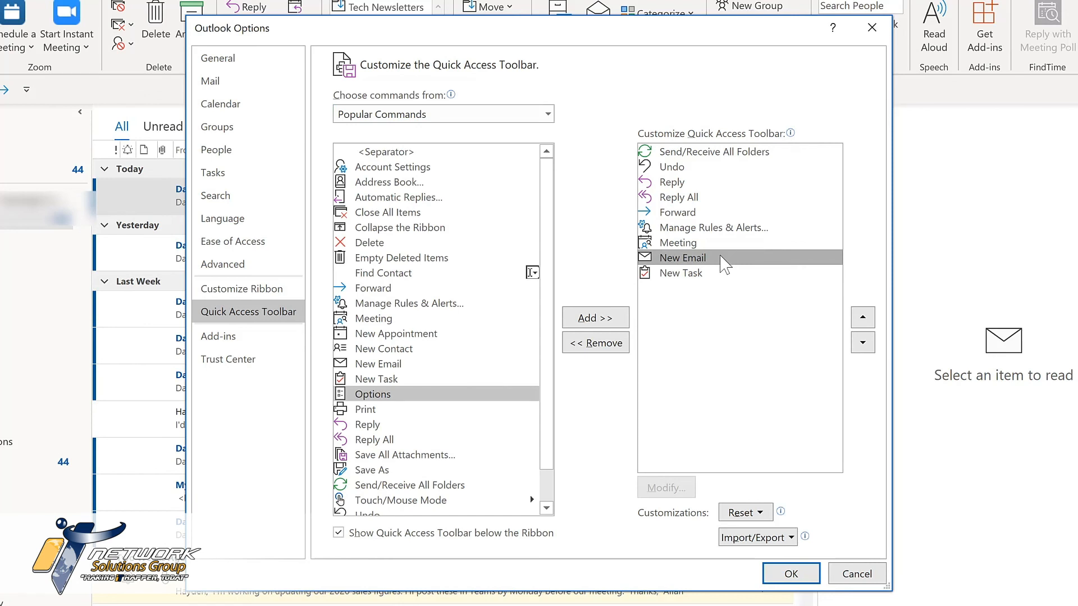
double_click(863, 318)
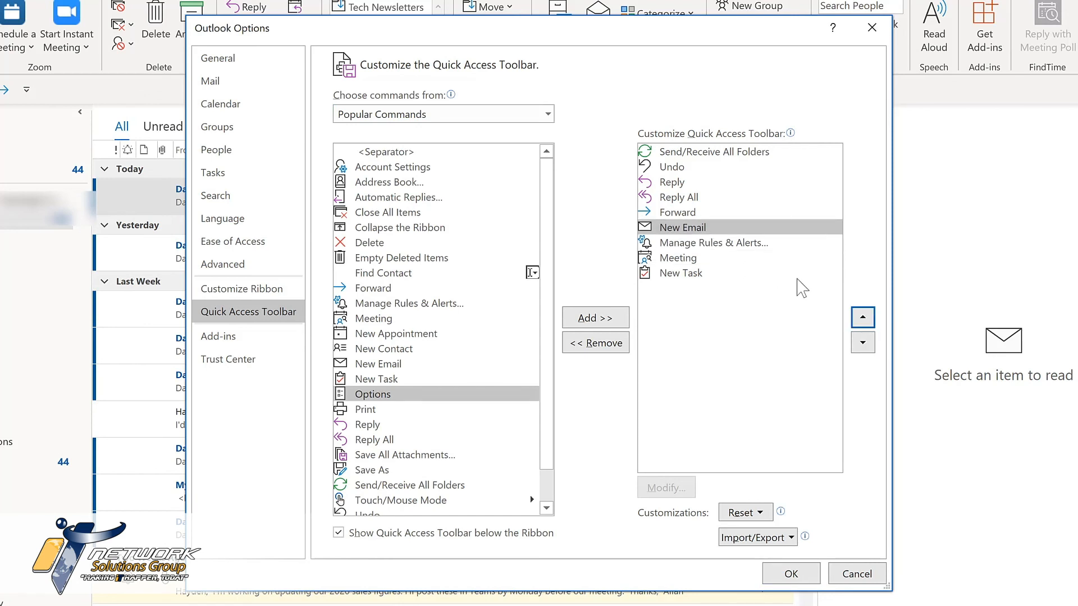